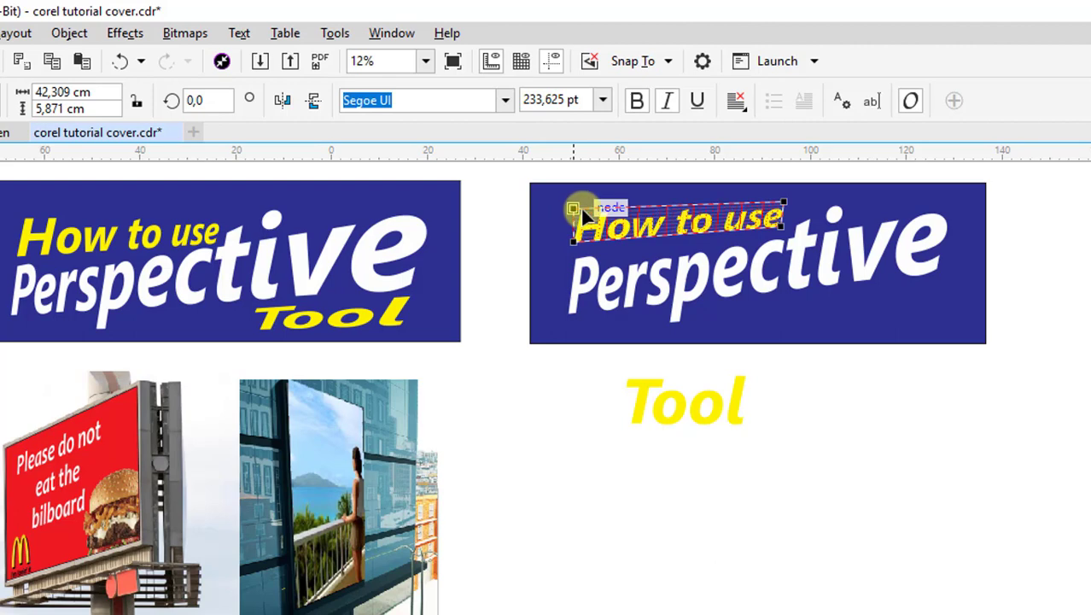
Reshape the perspective of the yellow "How to use" text so it is tallest at the H and tapers towards "use".
{"action": "scroll", "coordinate": [714, 205], "scroll_direction": "up", "scroll_amount": 1}
{"action": "left_click_drag", "start_coordinate": [424, 285], "coordinate": [434, 300]}
{"action": "left_click_drag", "start_coordinate": [427, 218], "coordinate": [450, 198]}
{"action": "scroll", "coordinate": [546, 328], "scroll_direction": "right", "scroll_amount": 1}
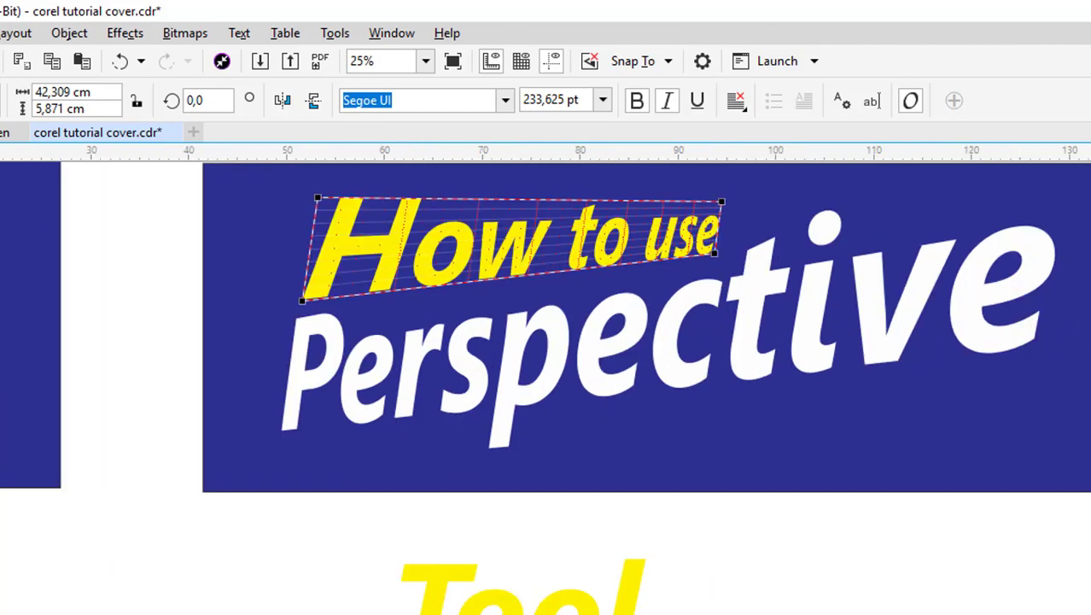
{"action": "key", "text": "space"}
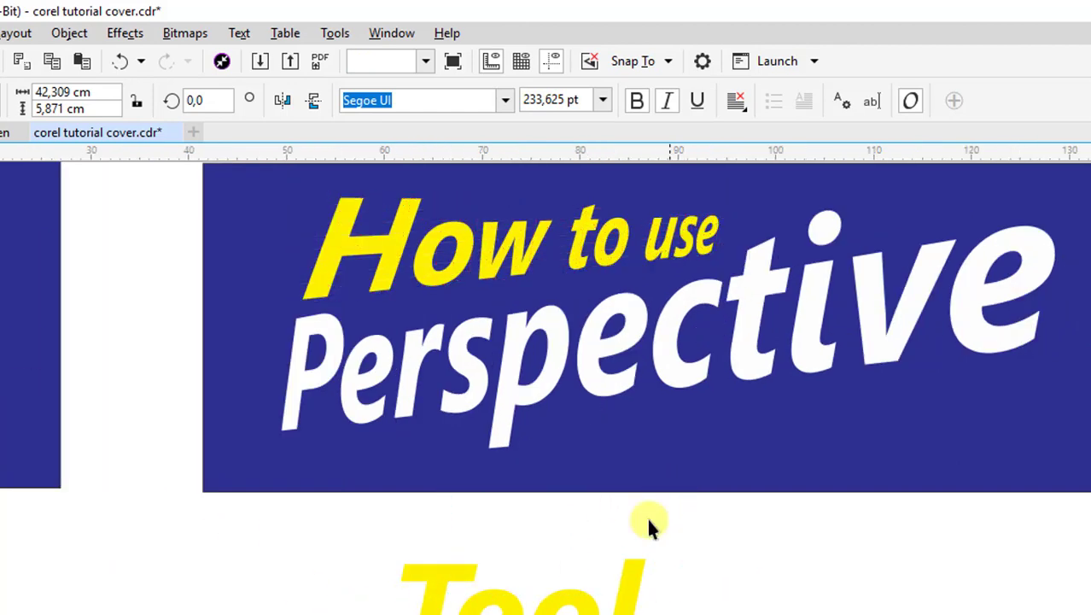
Move the yellow "Tool" text below the end of "Perspective" on the blue banner and add a perspective effect to it.
{"action": "left_click", "coordinate": [667, 493]}
{"action": "left_click_drag", "start_coordinate": [632, 610], "coordinate": [1029, 425]}
{"action": "left_click", "coordinate": [125, 34]}
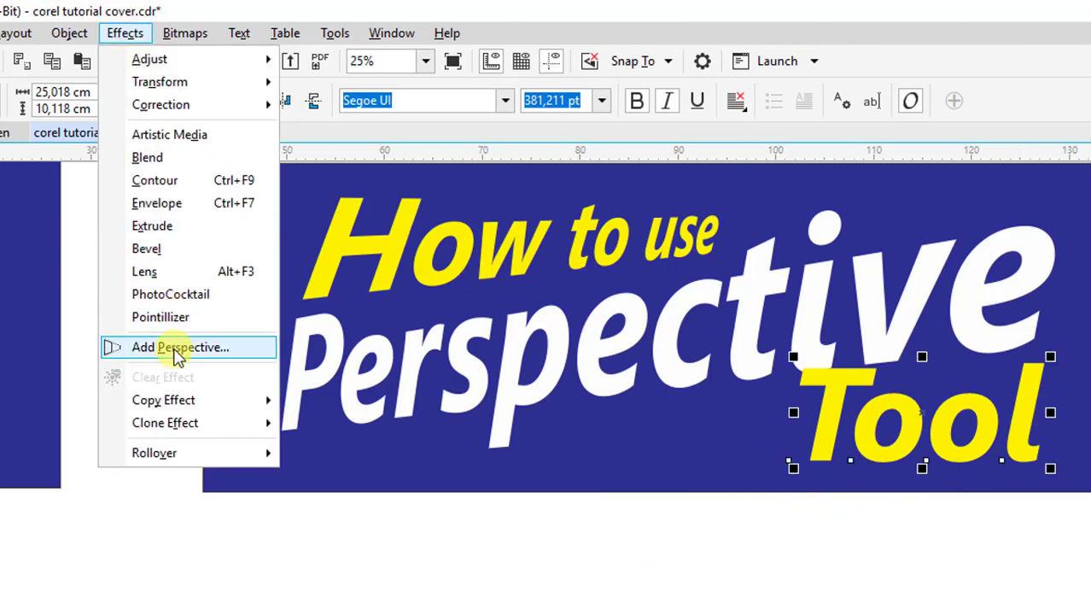
{"action": "left_click", "coordinate": [175, 346]}
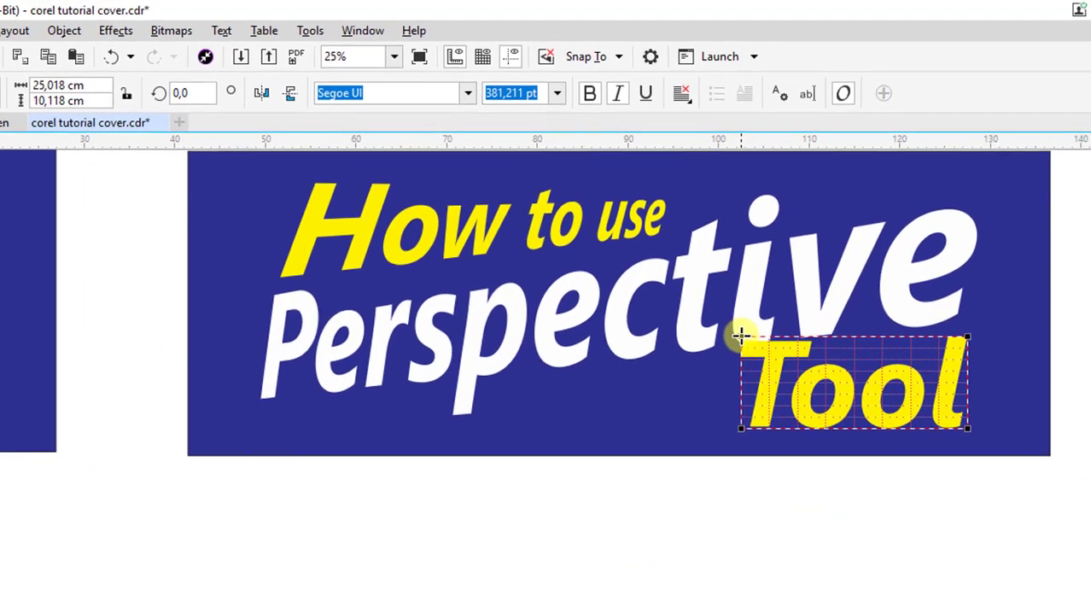
Adjust the perspective corners of "Tool" so the word widens and rises from a small T to a tall l.
{"action": "left_click_drag", "start_coordinate": [740, 335], "coordinate": [702, 362]}
{"action": "left_click_drag", "start_coordinate": [737, 430], "coordinate": [702, 412]}
{"action": "left_click_drag", "start_coordinate": [963, 338], "coordinate": [946, 331]}
{"action": "left_click_drag", "start_coordinate": [952, 422], "coordinate": [950, 422]}
Place a horizontal guideline at the base of "Tool", level its lower perspective corner to it, and finish the text editing.
{"action": "left_click_drag", "start_coordinate": [604, 150], "coordinate": [460, 418]}
{"action": "left_click", "coordinate": [726, 389]}
{"action": "left_click_drag", "start_coordinate": [702, 410], "coordinate": [700, 419]}
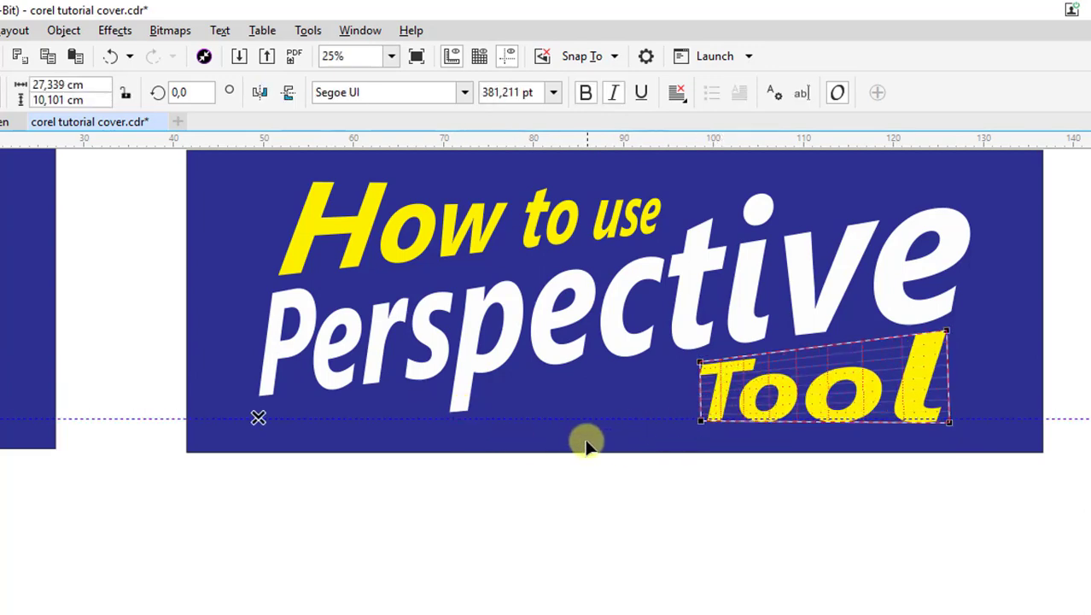
{"action": "key", "text": "space"}
{"action": "key", "text": "F3"}
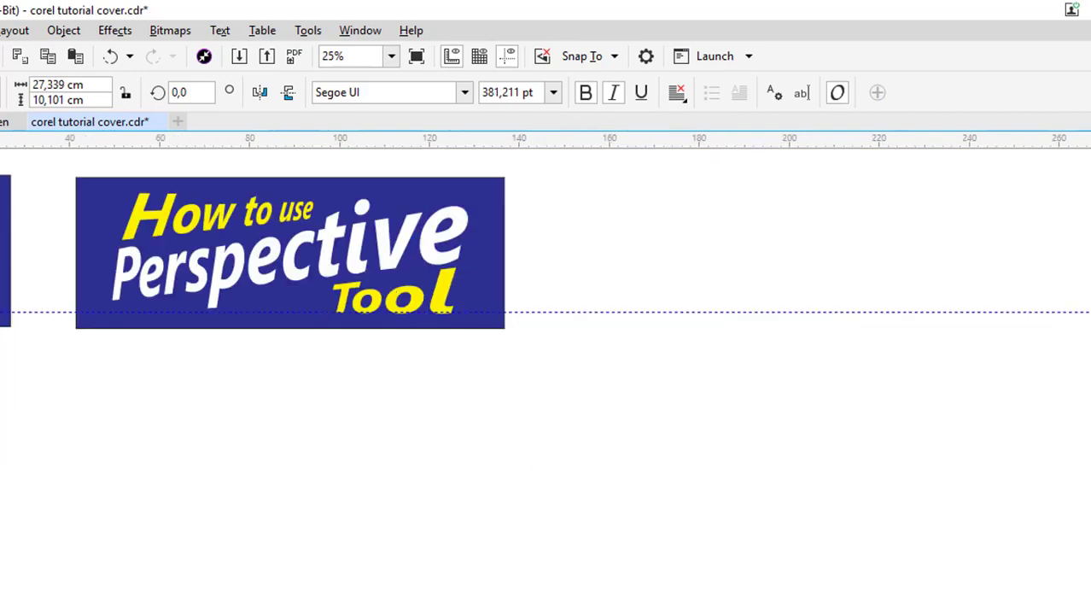
{"action": "left_click", "coordinate": [559, 567]}
{"action": "left_click", "coordinate": [560, 567]}
{"action": "left_click", "coordinate": [560, 567]}
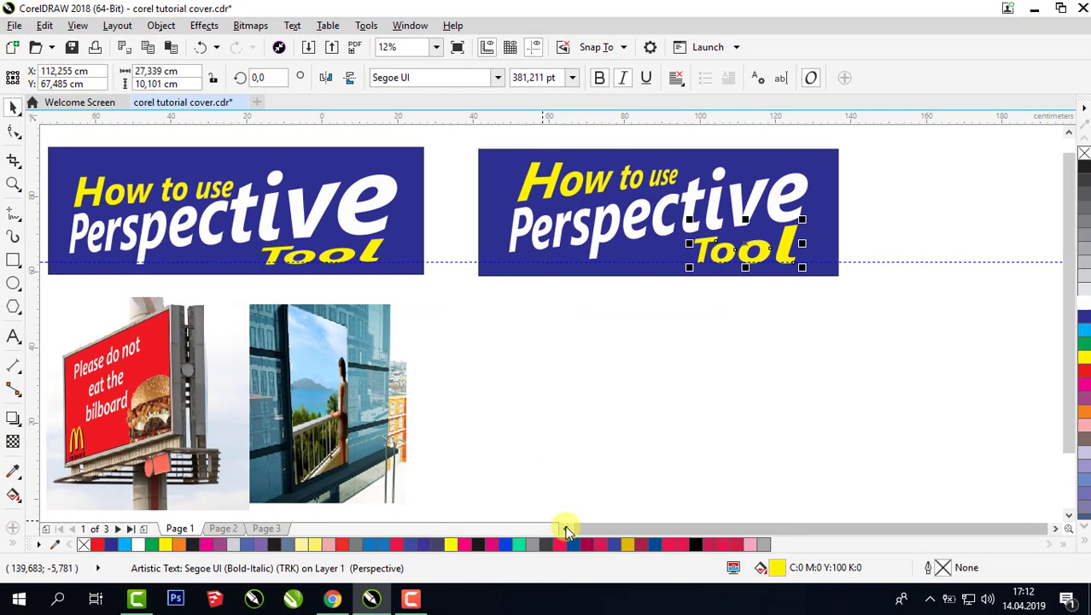
{"action": "left_click", "coordinate": [555, 324]}
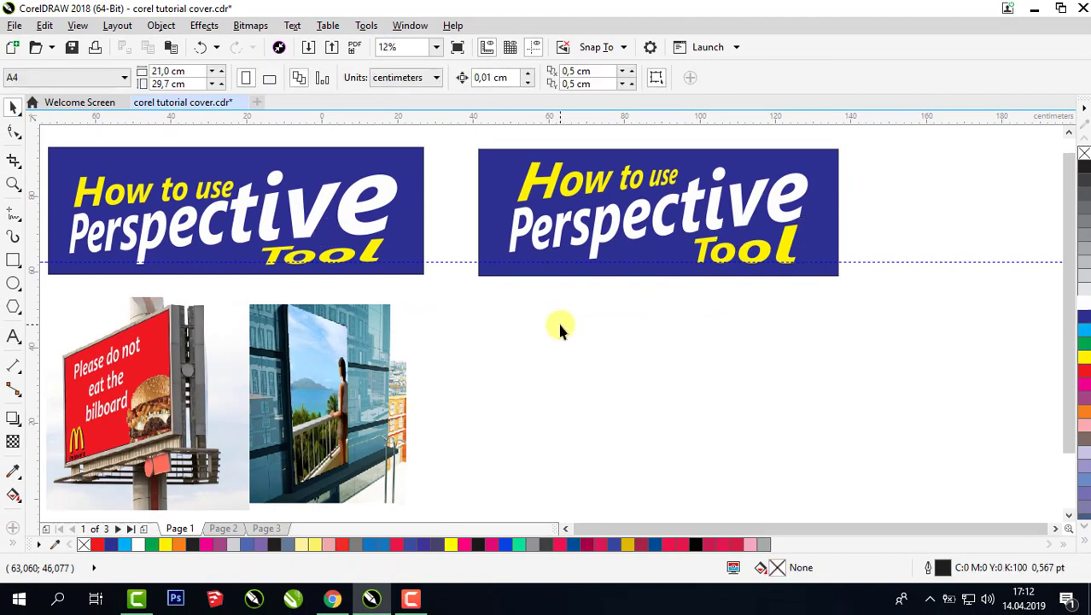
Switch to Chrome and run a Google image search for "billboard" in a new tab.
{"action": "left_click", "coordinate": [203, 311]}
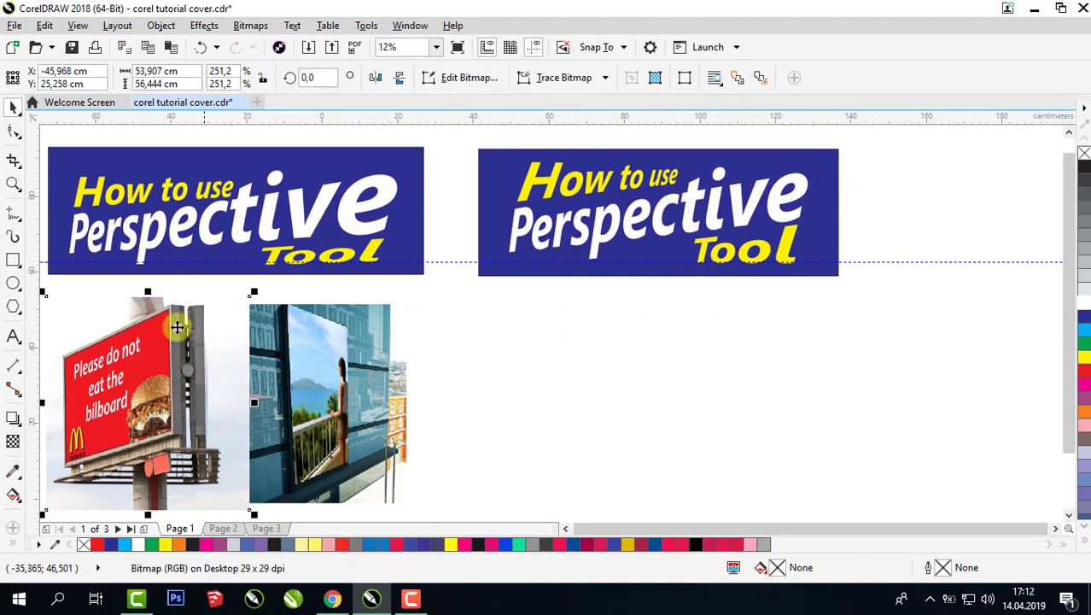
{"action": "left_click", "coordinate": [334, 599]}
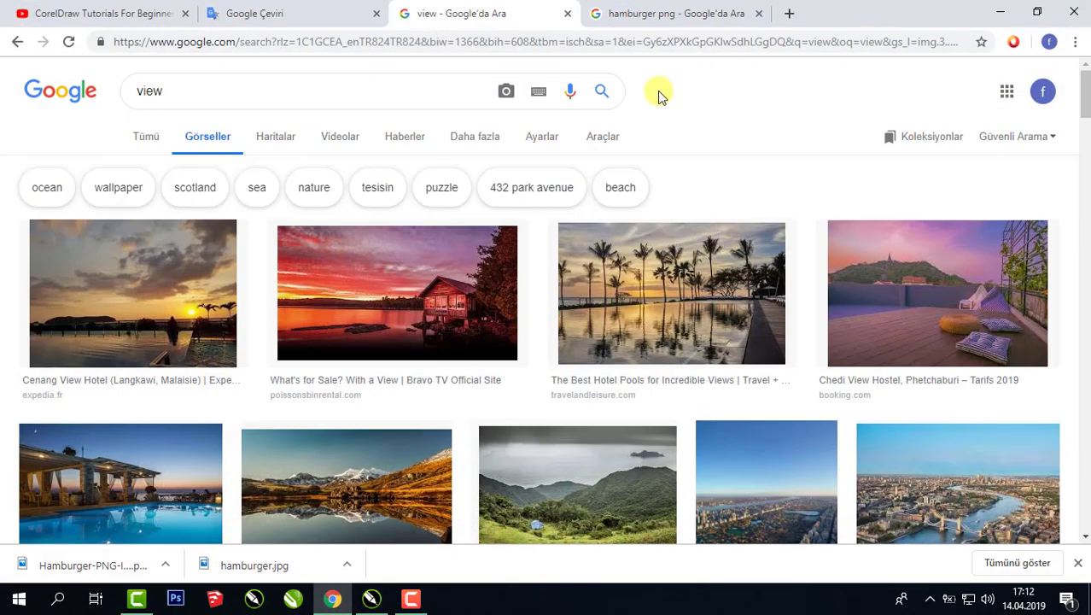
{"action": "left_click", "coordinate": [788, 14]}
{"action": "type", "text": "billboard&rlz=1C1GCEA_enTR824TR824&oq=billboard&aqs=chrome"}
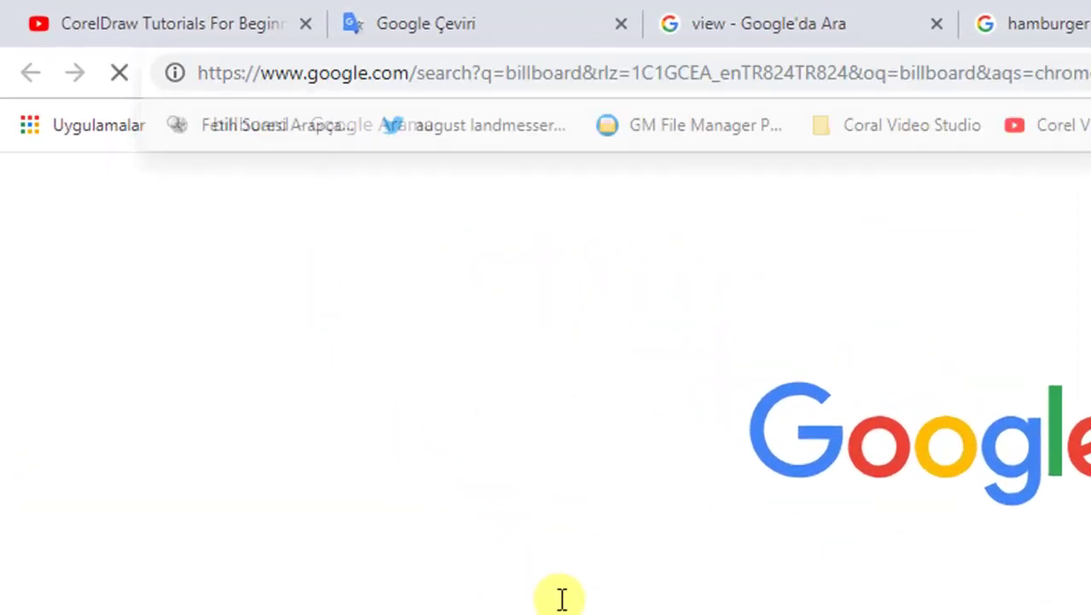
{"action": "key", "text": "Return"}
{"action": "left_click", "coordinate": [363, 238]}
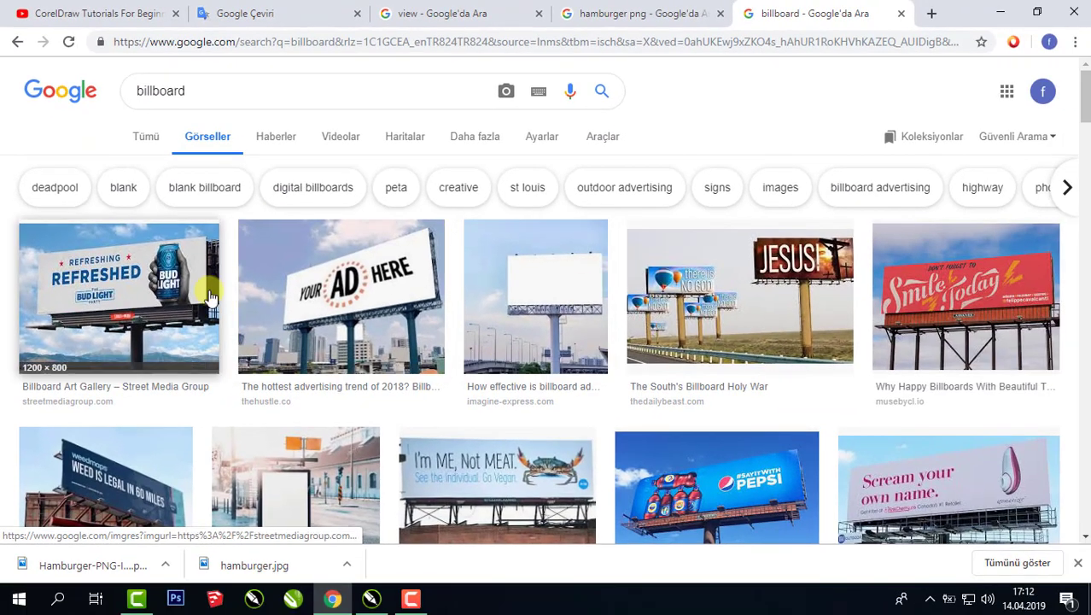
Find the Unsplash photo of an angled blank dark billboard among the image results and copy it.
{"action": "scroll", "coordinate": [816, 281], "scroll_direction": "down", "scroll_amount": 10}
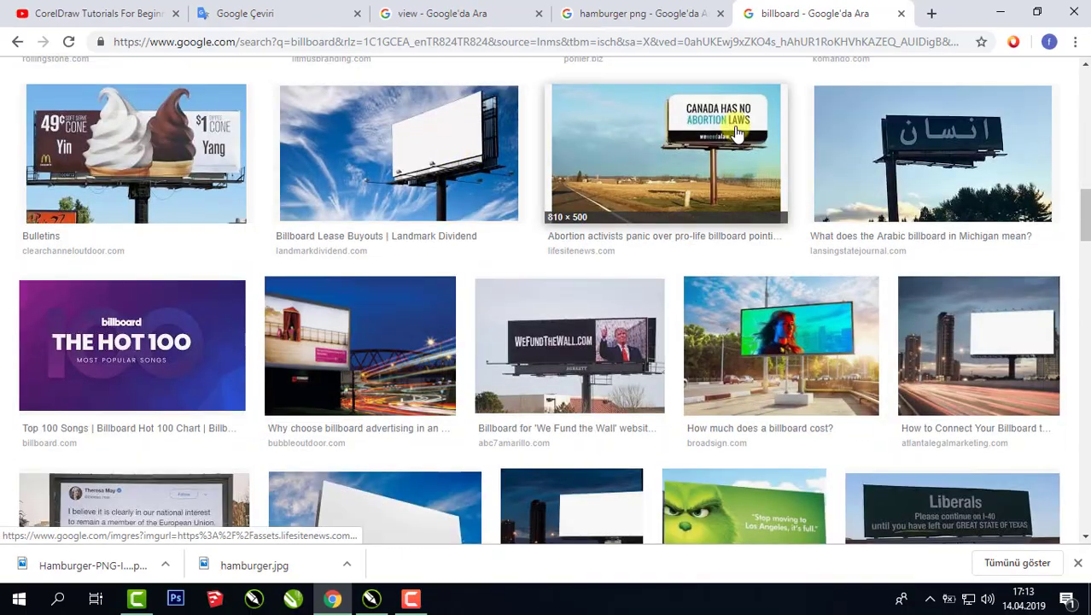
{"action": "scroll", "coordinate": [598, 256], "scroll_direction": "down", "scroll_amount": 7}
{"action": "scroll", "coordinate": [591, 362], "scroll_direction": "down", "scroll_amount": 5}
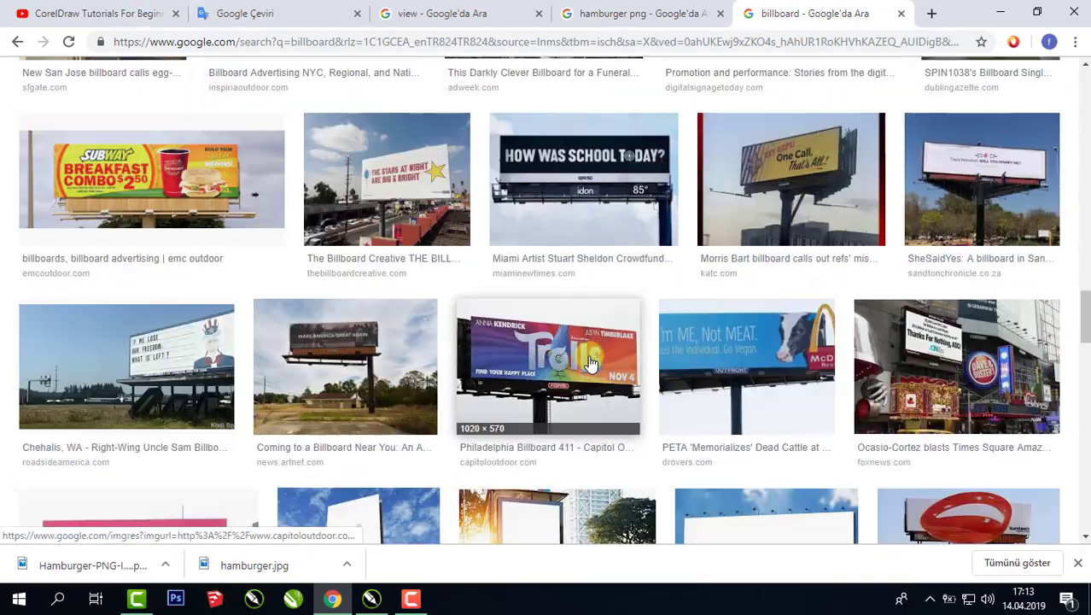
{"action": "scroll", "coordinate": [785, 239], "scroll_direction": "down", "scroll_amount": 6}
{"action": "scroll", "coordinate": [794, 234], "scroll_direction": "down", "scroll_amount": 9}
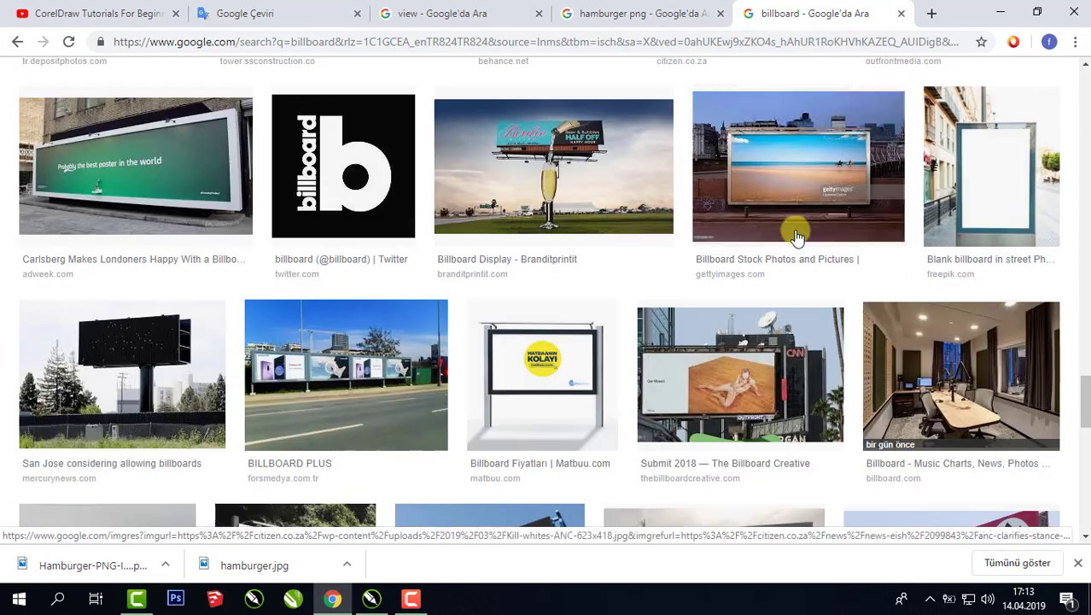
{"action": "scroll", "coordinate": [796, 234], "scroll_direction": "up", "scroll_amount": 1}
{"action": "left_click", "coordinate": [504, 295]}
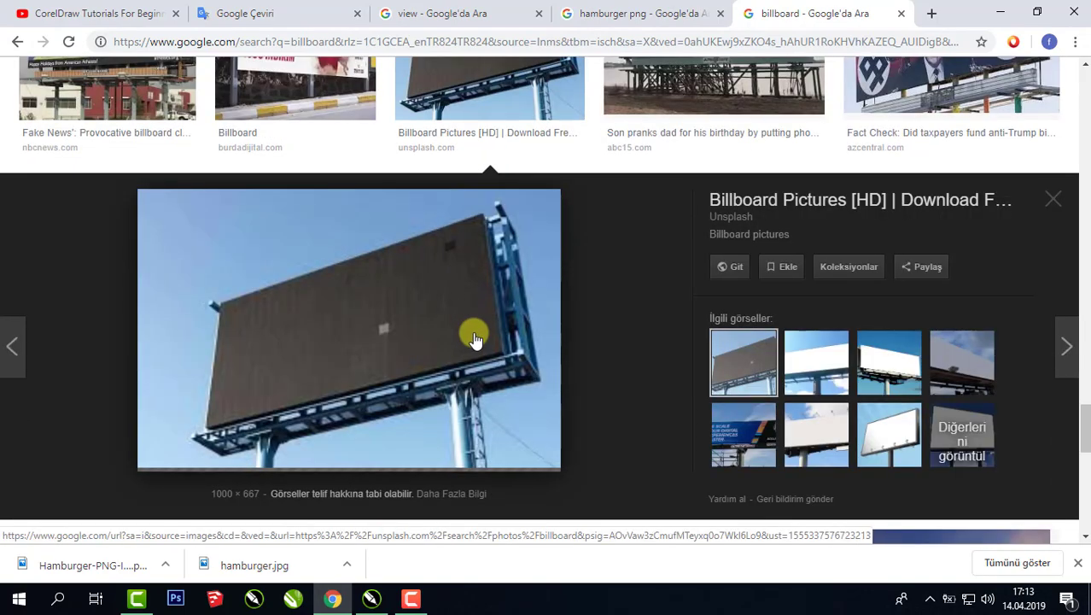
{"action": "right_click", "coordinate": [374, 288]}
{"action": "left_click", "coordinate": [436, 453]}
Switch to CorelDRAW, paste the billboard photo, enlarge it to about 185% and place it below the second banner.
{"action": "left_click", "coordinate": [1001, 13]}
{"action": "left_click", "coordinate": [528, 435]}
{"action": "key", "text": "ctrl+v"}
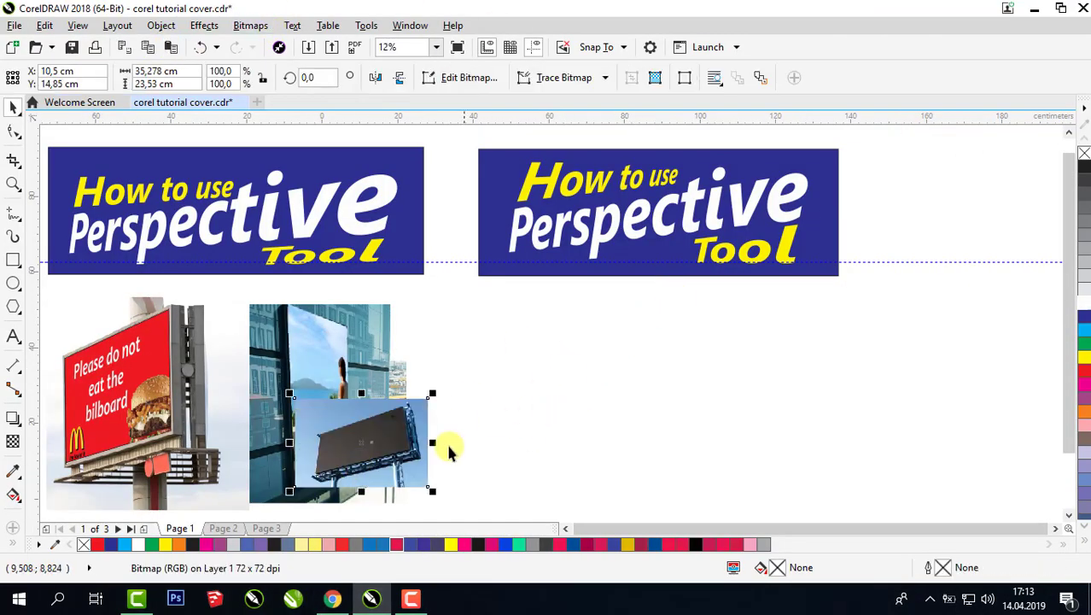
{"action": "left_click_drag", "start_coordinate": [402, 441], "coordinate": [806, 487]}
{"action": "left_click_drag", "start_coordinate": [609, 385], "coordinate": [579, 381]}
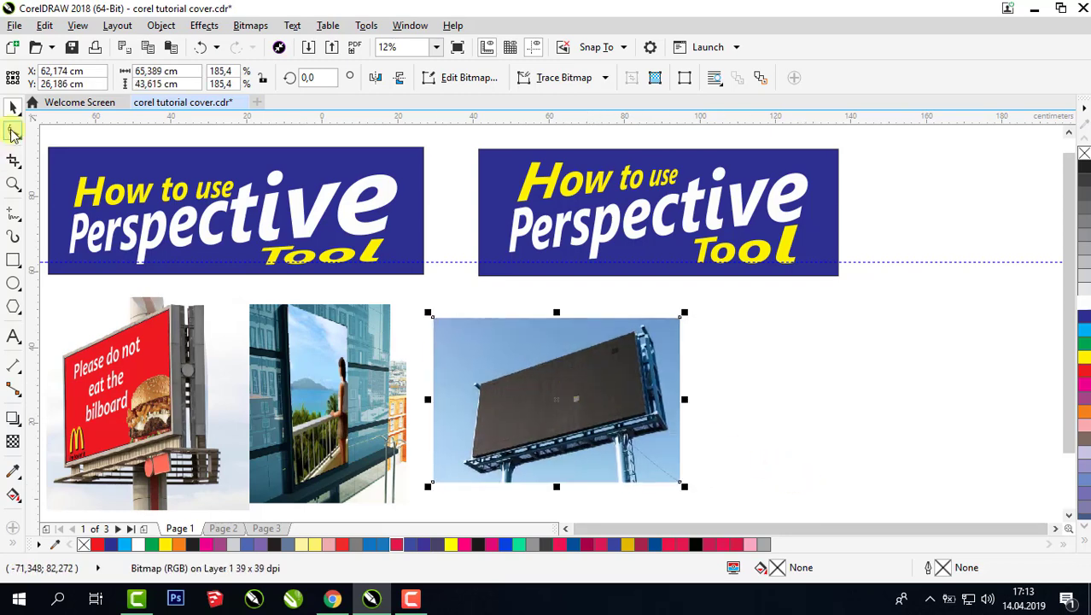
Crop a narrow vertical strip off the left side of the billboard photo with the Shape tool, keeping the edge straight.
{"action": "left_click", "coordinate": [12, 133]}
{"action": "left_click_drag", "start_coordinate": [454, 481], "coordinate": [454, 483]}
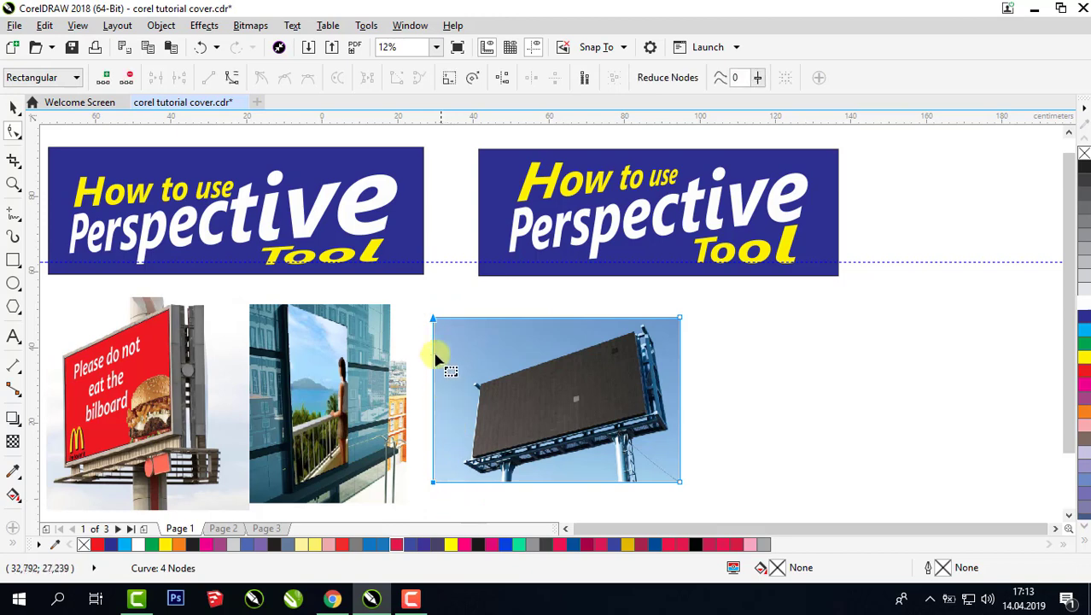
{"action": "left_click_drag", "start_coordinate": [433, 321], "coordinate": [452, 318]}
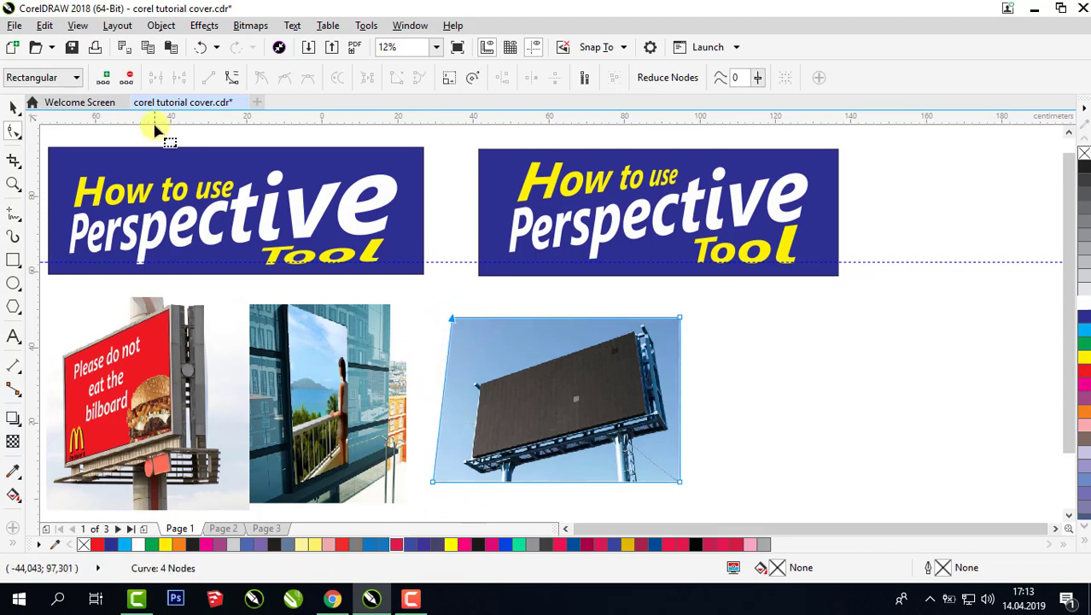
{"action": "left_click", "coordinate": [198, 48]}
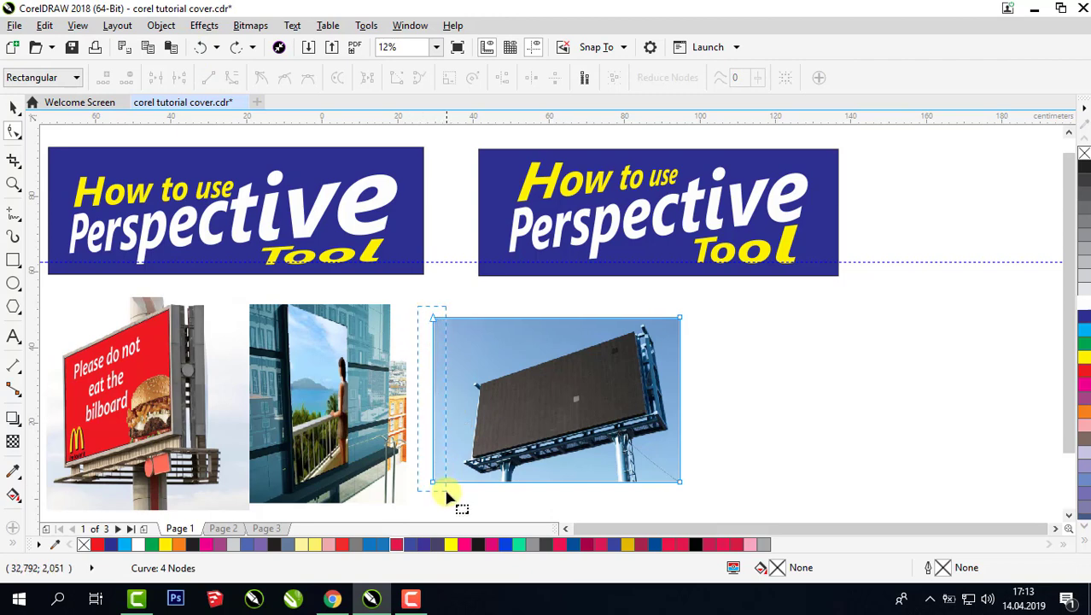
{"action": "left_click_drag", "start_coordinate": [434, 486], "coordinate": [453, 483]}
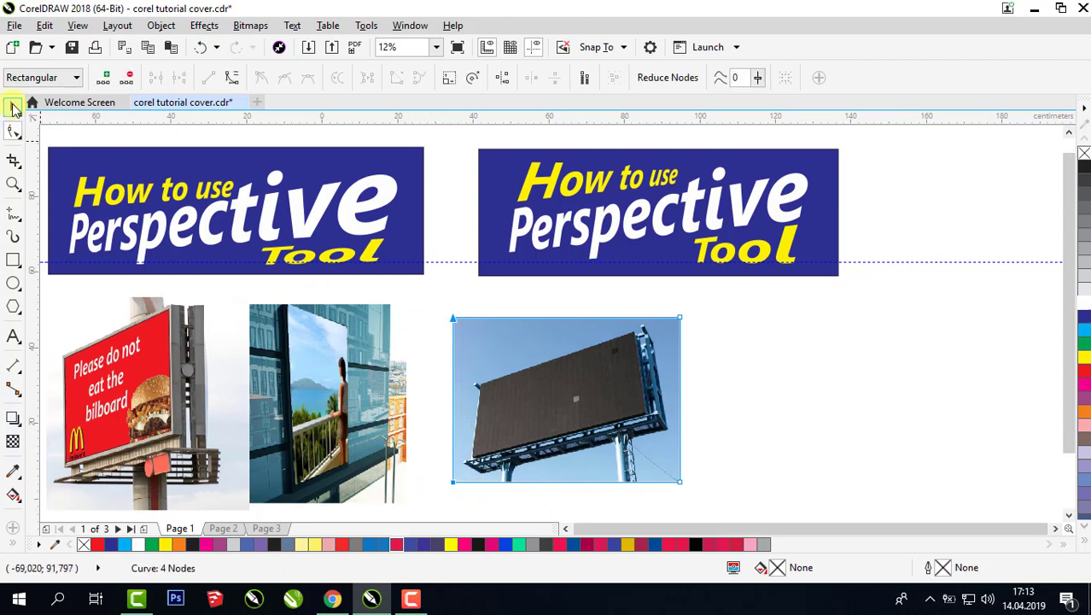
{"action": "left_click", "coordinate": [13, 109]}
{"action": "left_click", "coordinate": [821, 354]}
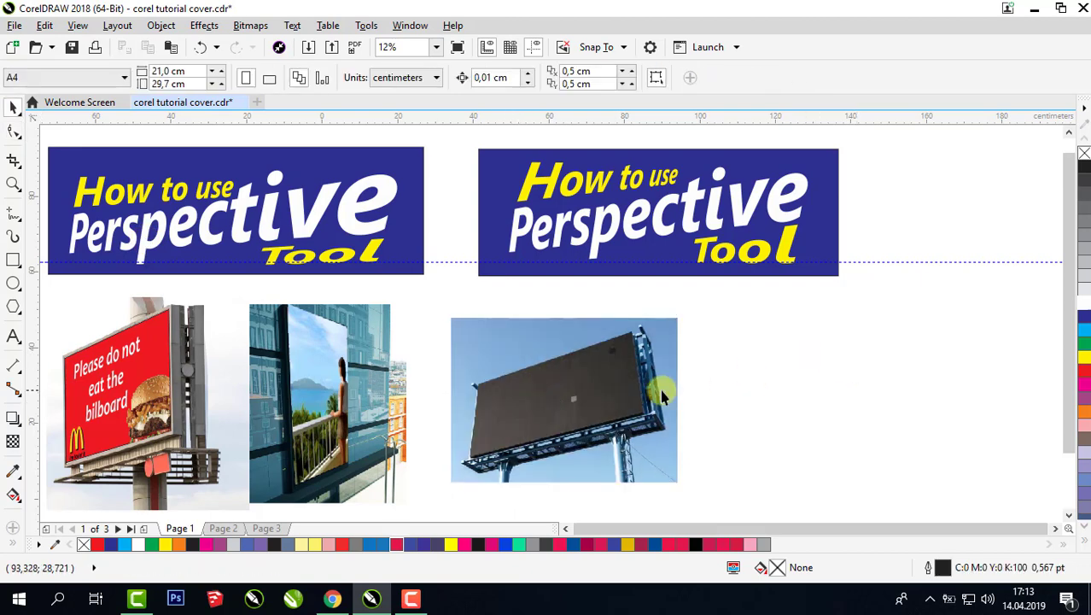
Reposition the cropped billboard photo beneath the second banner.
{"action": "left_click_drag", "start_coordinate": [655, 388], "coordinate": [644, 386]}
{"action": "left_click", "coordinate": [715, 356]}
{"action": "left_click_drag", "start_coordinate": [548, 383], "coordinate": [579, 376]}
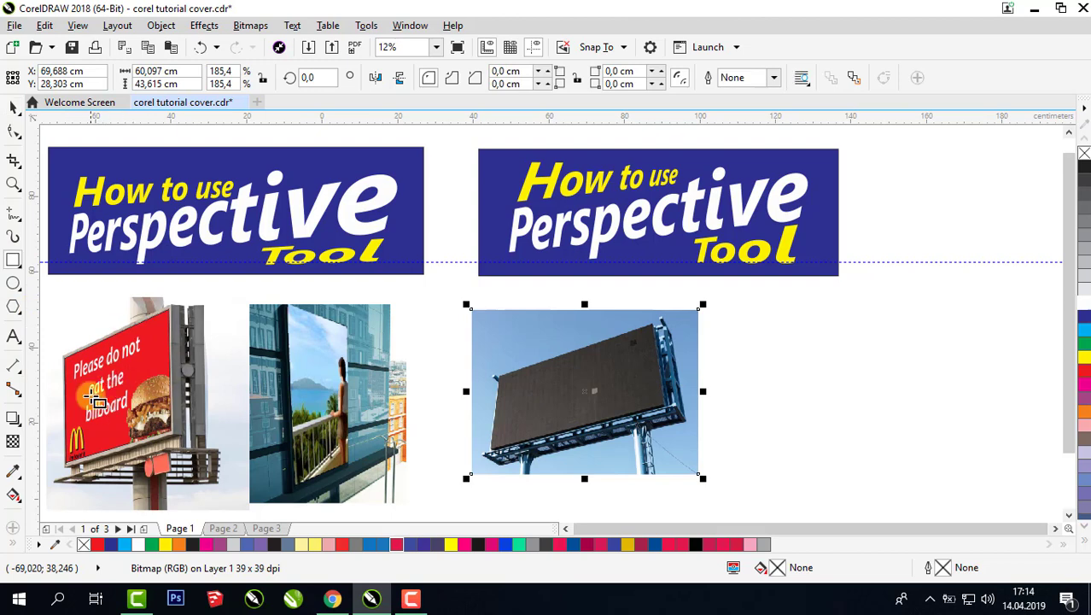
Draw a rectangle about 56.5 × 30.5 cm to the right of the billboard photo and fill it red.
{"action": "mouse_move", "coordinate": [735, 309]}
{"action": "left_mouse_down"}
{"action": "mouse_move", "coordinate": [758, 365]}
{"action": "mouse_move", "coordinate": [877, 468]}
{"action": "mouse_move", "coordinate": [911, 426]}
{"action": "mouse_move", "coordinate": [948, 424]}
{"action": "left_mouse_up"}
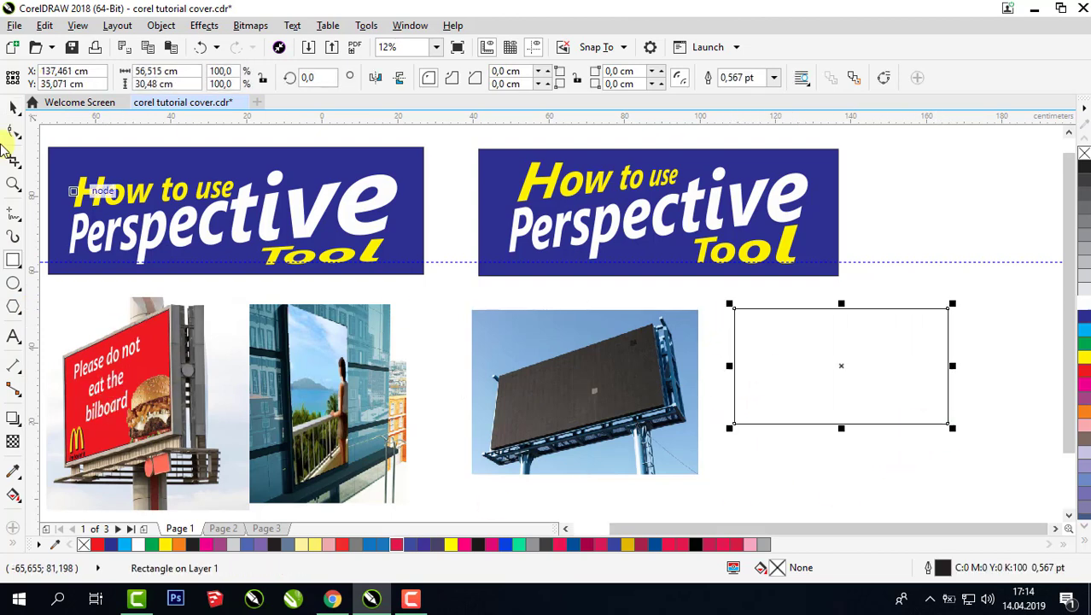
{"action": "left_click", "coordinate": [1085, 373]}
{"action": "left_click_drag", "start_coordinate": [882, 366], "coordinate": [878, 368]}
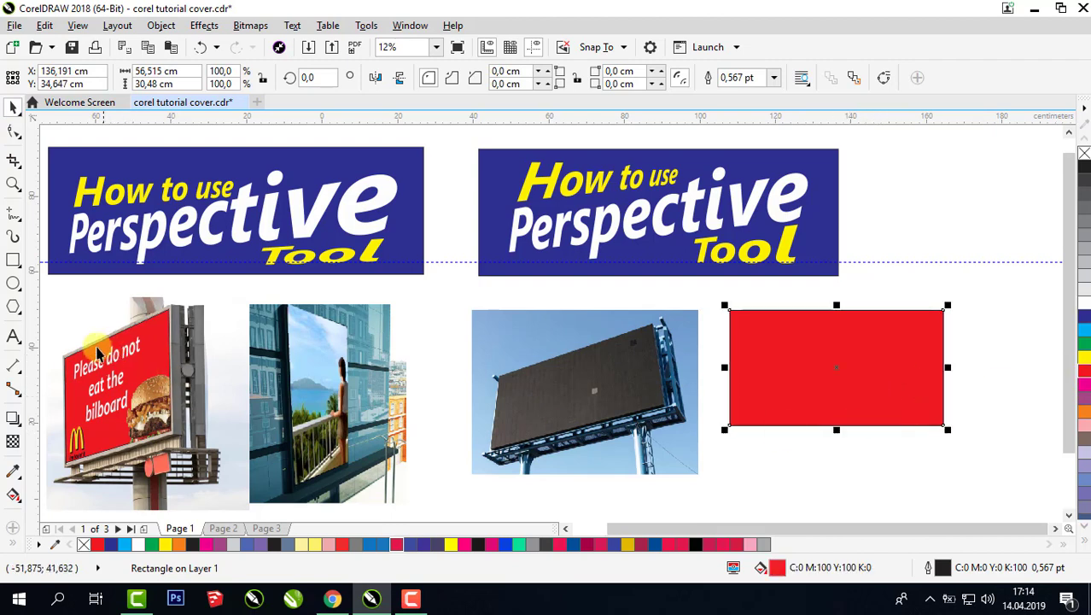
Add white three-line text "Please do not eat the billboard" on the red rectangle in Candara Bold-Italic, about 139 pt.
{"action": "left_click", "coordinate": [14, 338]}
{"action": "left_click", "coordinate": [762, 356]}
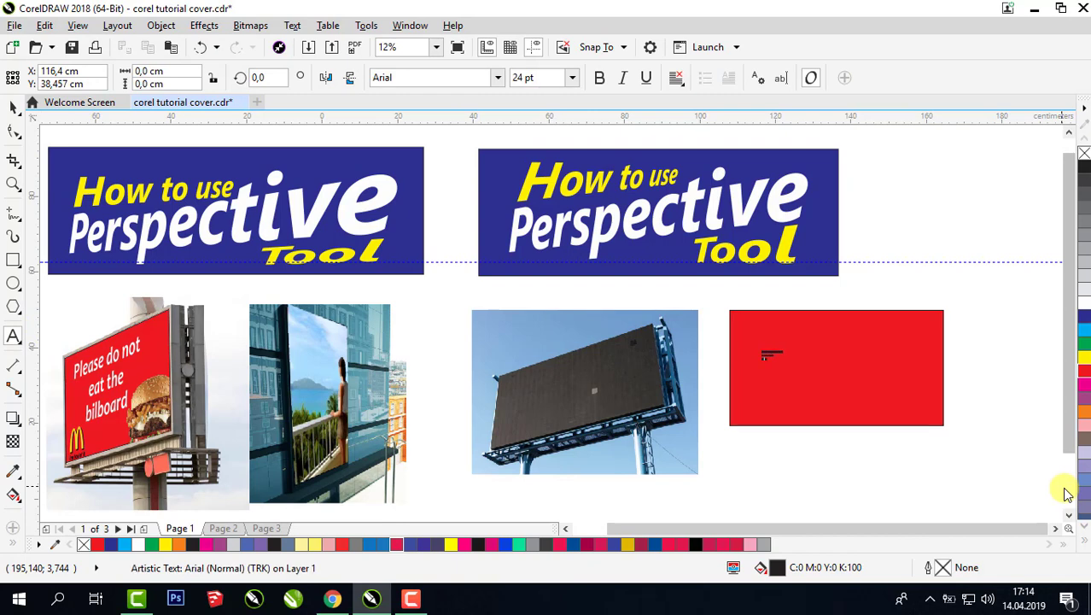
{"action": "left_click_drag", "start_coordinate": [832, 414], "coordinate": [878, 410]}
{"action": "left_click", "coordinate": [497, 78]}
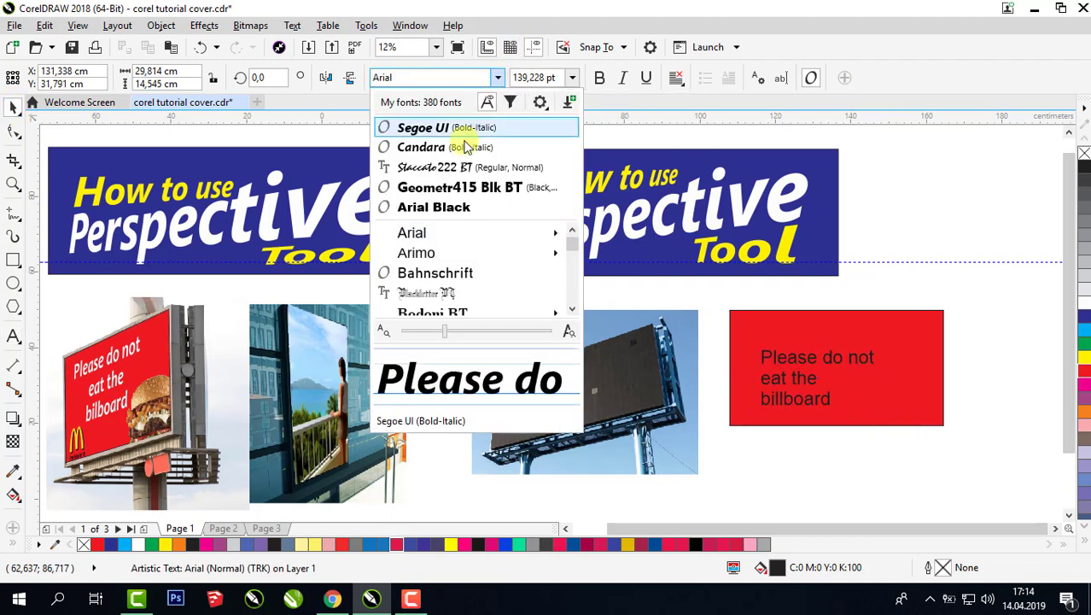
{"action": "left_click", "coordinate": [403, 146]}
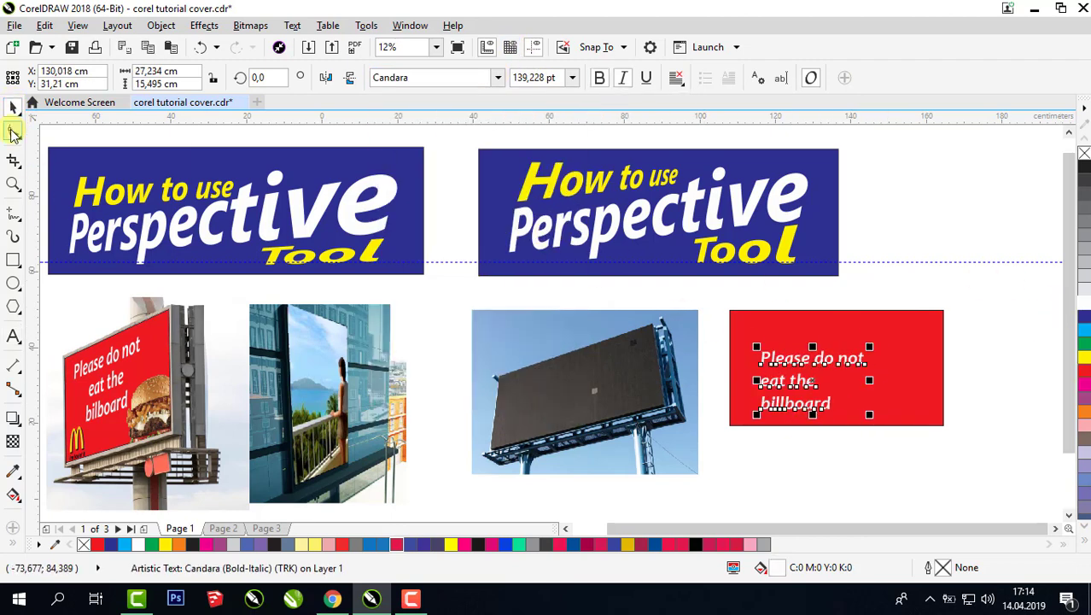
Tighten the line spacing of the "Please do not eat the billboard" text and centre-align its lines.
{"action": "left_click", "coordinate": [13, 134]}
{"action": "left_click_drag", "start_coordinate": [780, 417], "coordinate": [748, 386]}
{"action": "left_click", "coordinate": [13, 107]}
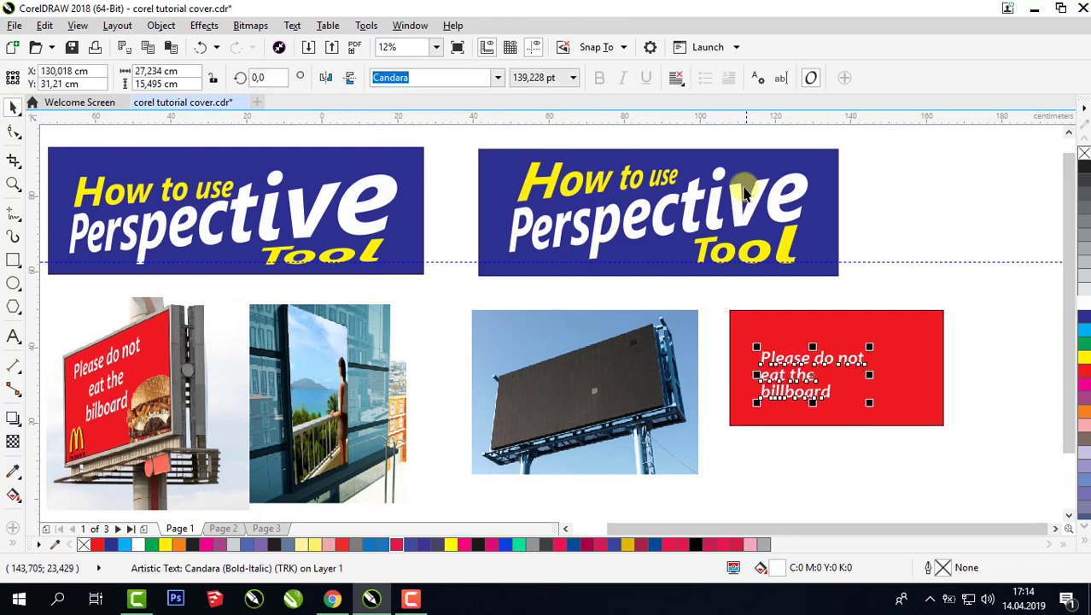
{"action": "left_click", "coordinate": [675, 77]}
{"action": "left_click", "coordinate": [680, 134]}
Enlarge the billboard slogan to about 192 pt and position it in the upper left of the red rectangle.
{"action": "left_click_drag", "start_coordinate": [811, 375], "coordinate": [809, 351]}
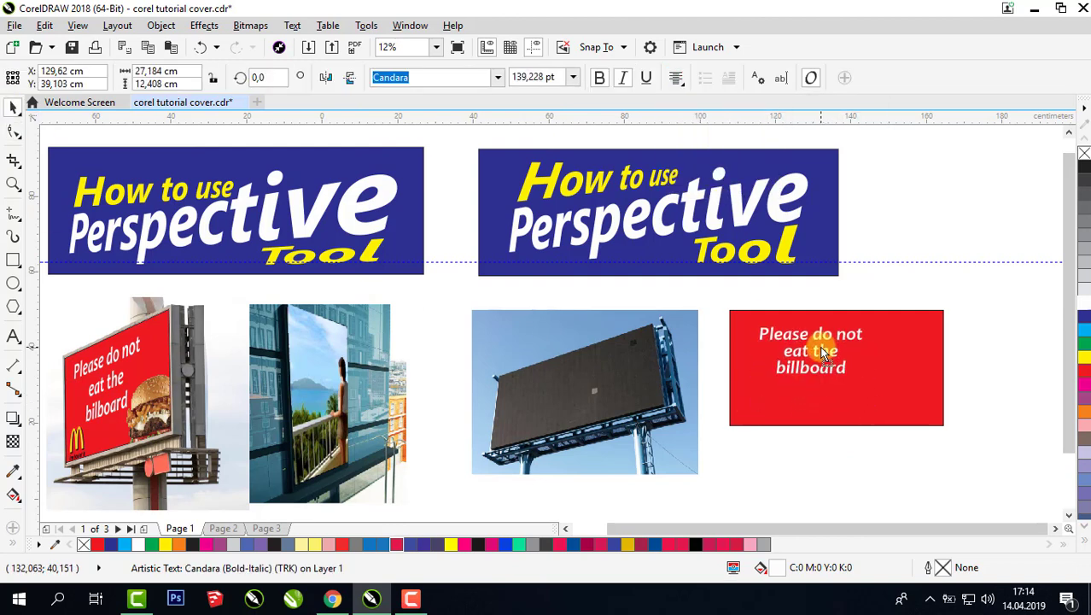
{"action": "left_click_drag", "start_coordinate": [866, 382], "coordinate": [902, 397]}
{"action": "left_click_drag", "start_coordinate": [750, 394], "coordinate": [810, 372]}
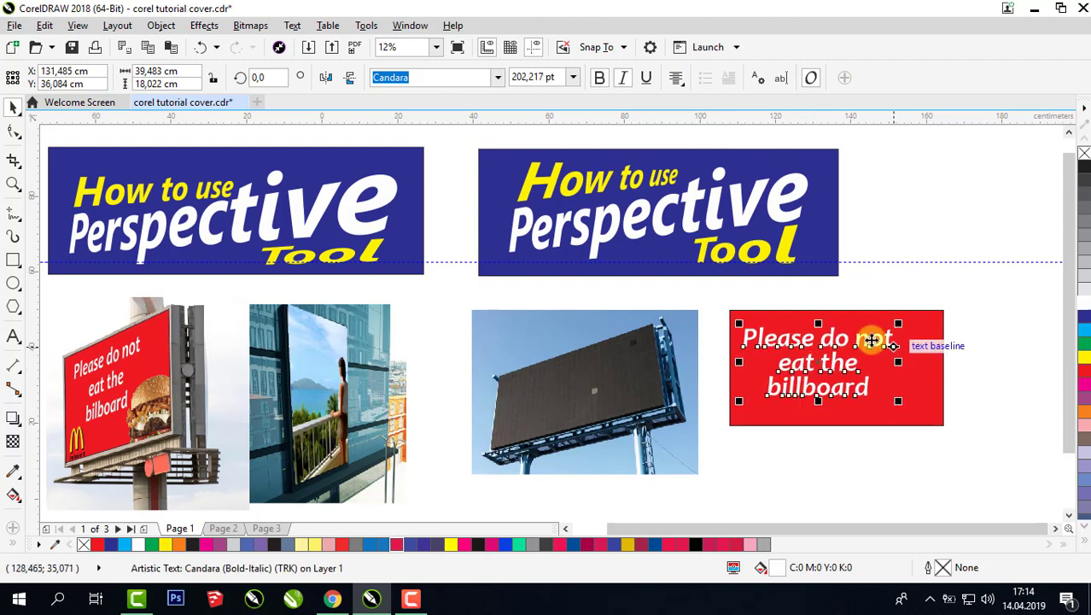
{"action": "left_click_drag", "start_coordinate": [897, 402], "coordinate": [843, 386]}
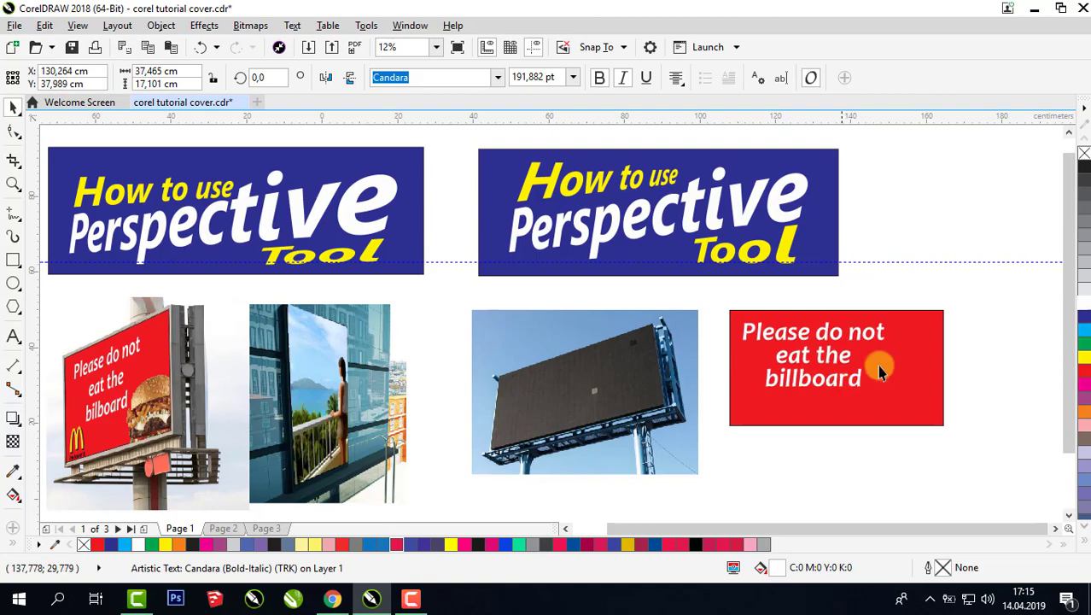
{"action": "left_click", "coordinate": [855, 284]}
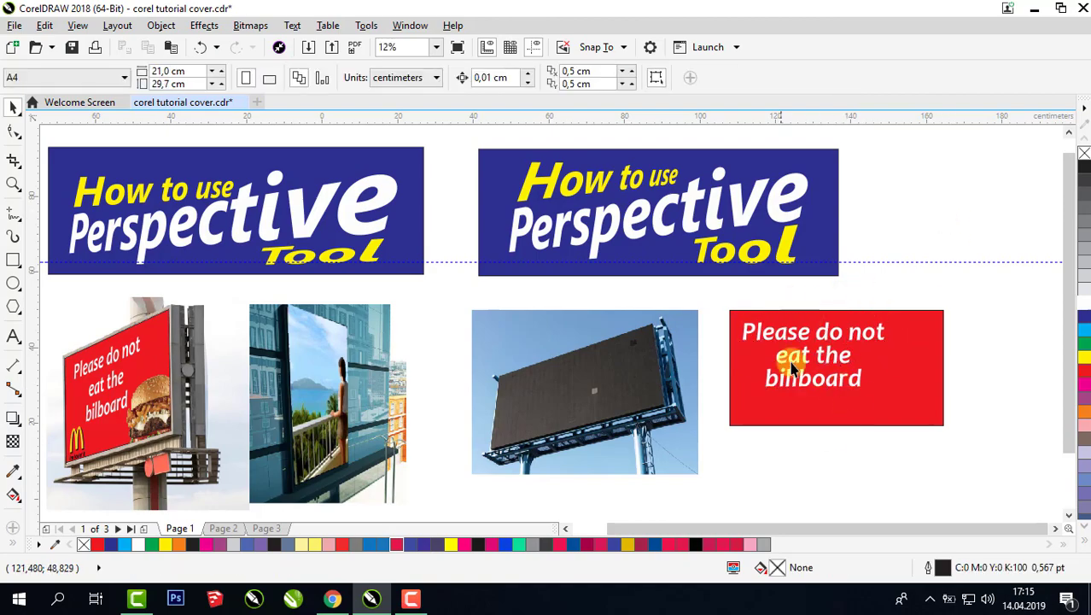
Switch to Chrome and save the large hamburger PNG image to the desktop as "Hamburger", returning to CorelDRAW.
{"action": "left_click", "coordinate": [332, 599]}
{"action": "left_click", "coordinate": [621, 12]}
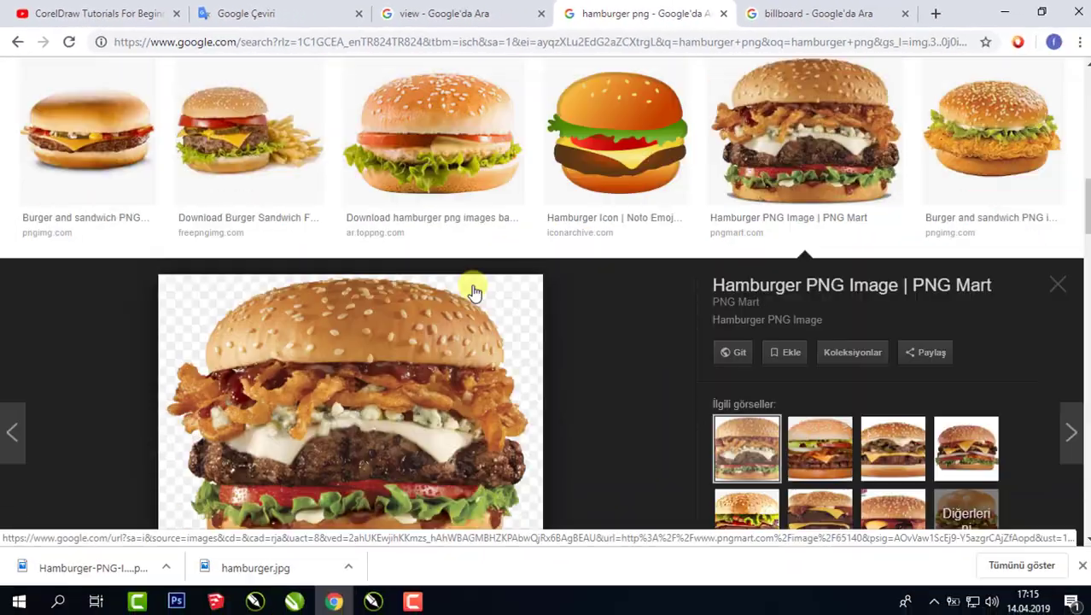
{"action": "scroll", "coordinate": [427, 222], "scroll_direction": "down", "scroll_amount": 4}
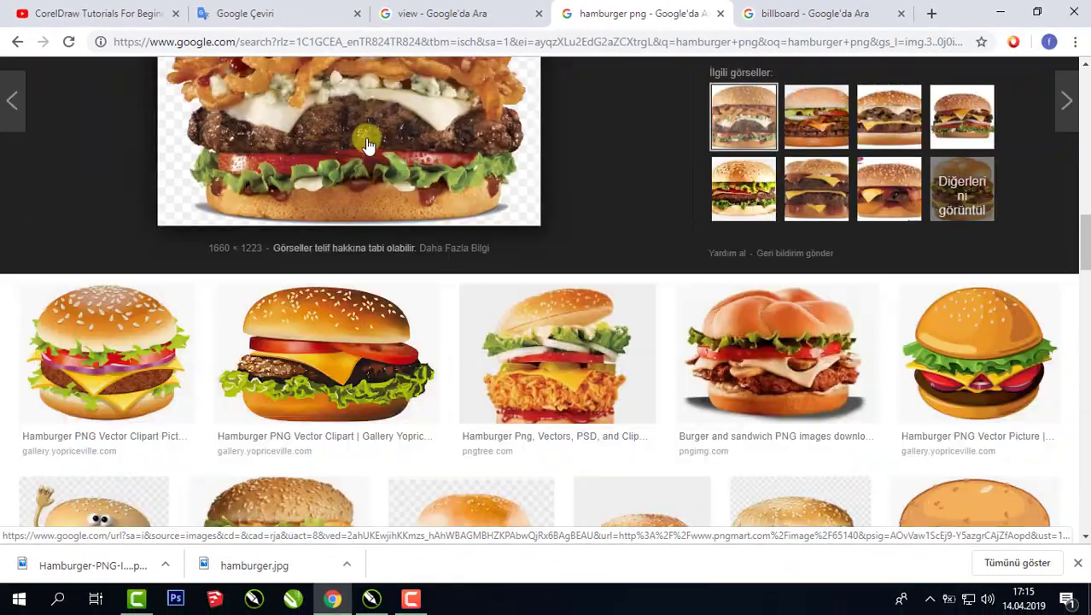
{"action": "scroll", "coordinate": [368, 145], "scroll_direction": "up", "scroll_amount": 2}
{"action": "right_click", "coordinate": [471, 214]}
{"action": "left_click", "coordinate": [547, 407]}
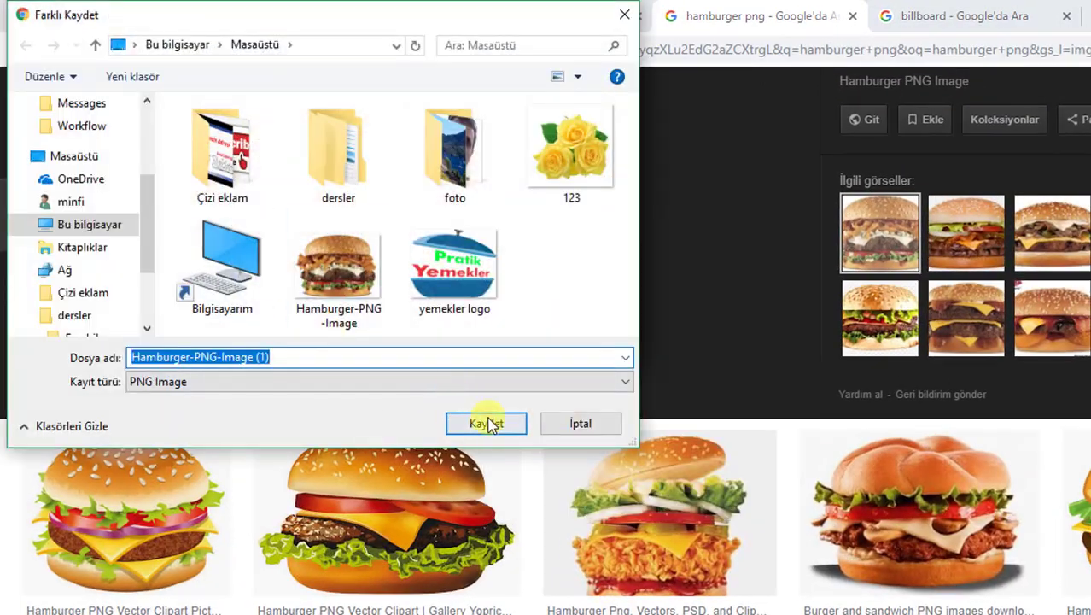
{"action": "left_click", "coordinate": [264, 359]}
{"action": "key", "text": "BackSpace"}
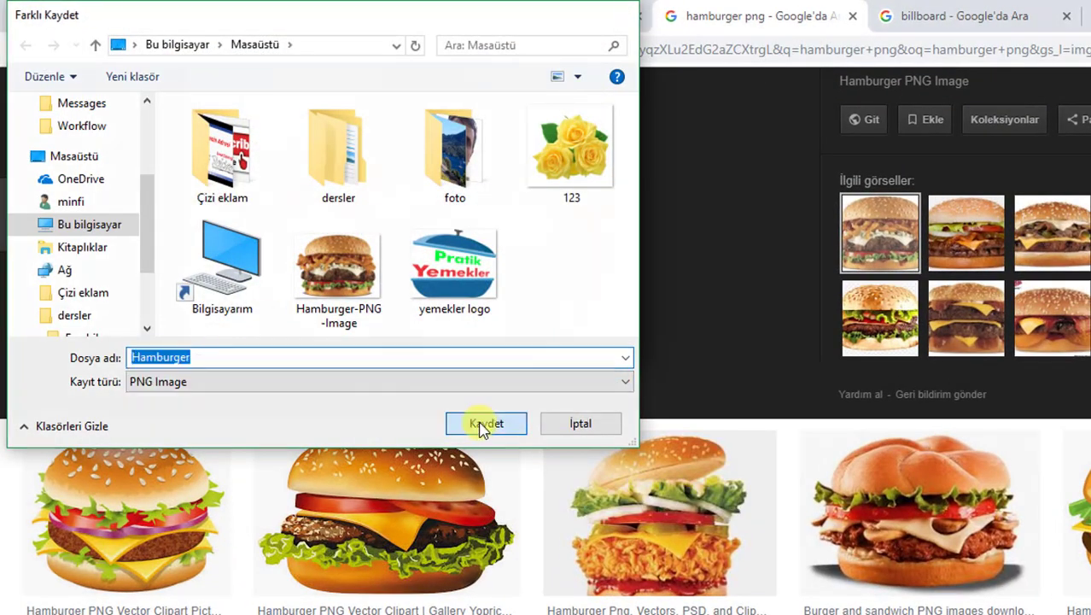
{"action": "left_click", "coordinate": [484, 423]}
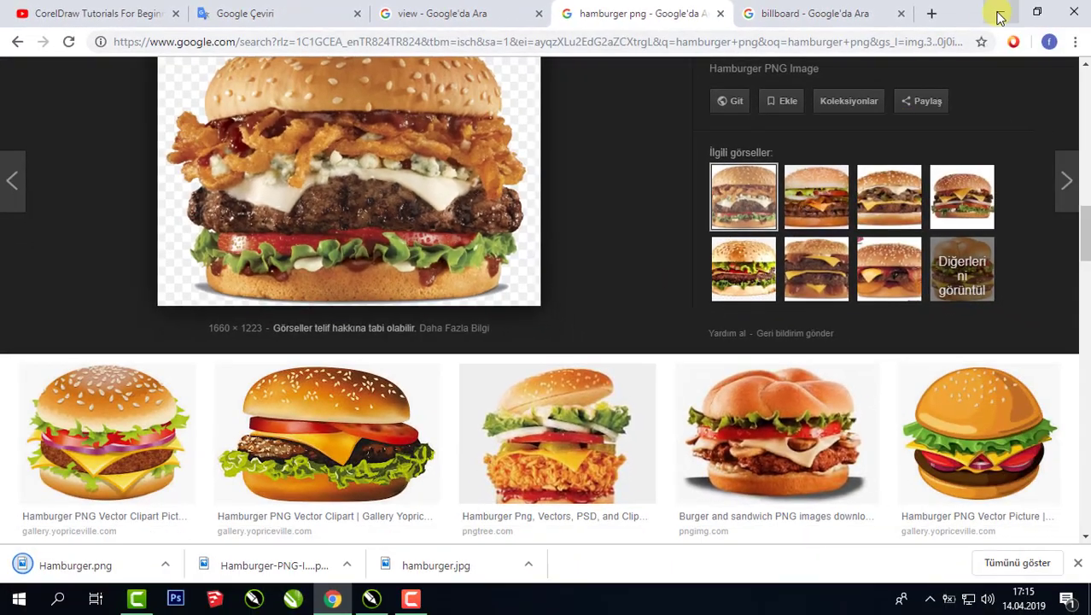
{"action": "left_click", "coordinate": [1001, 14]}
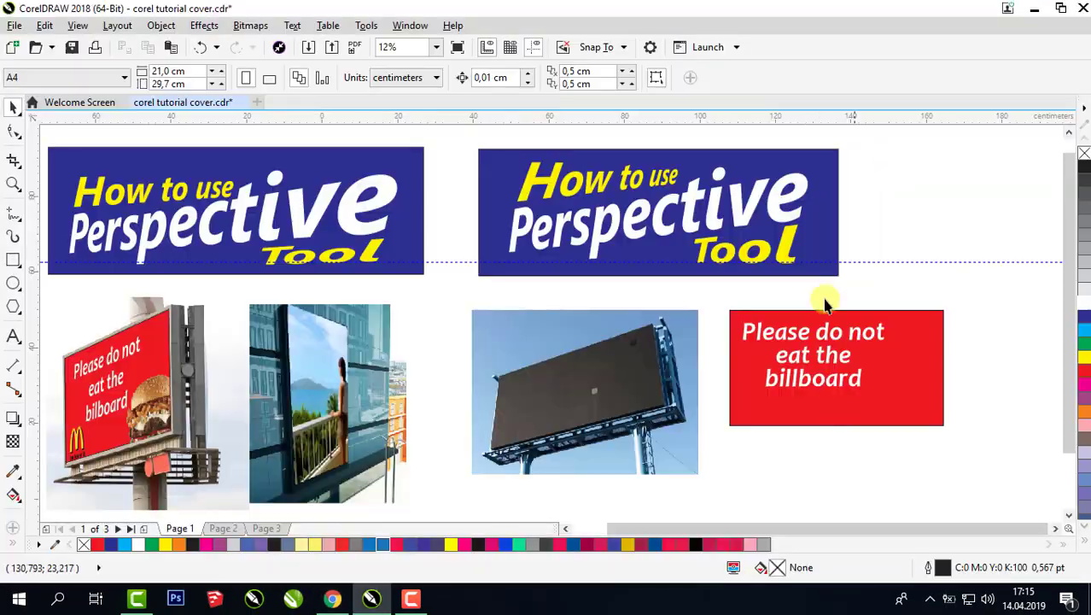
Import Hamburger.png from the desktop and place it beside the slogan on the red rectangle.
{"action": "left_click", "coordinate": [310, 49]}
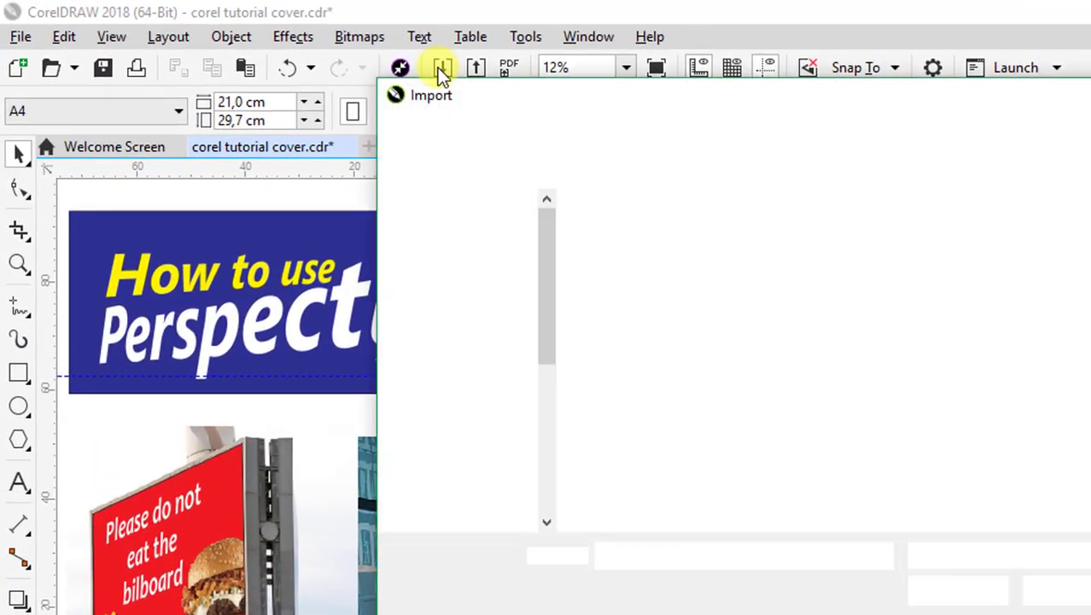
{"action": "left_click", "coordinate": [469, 324]}
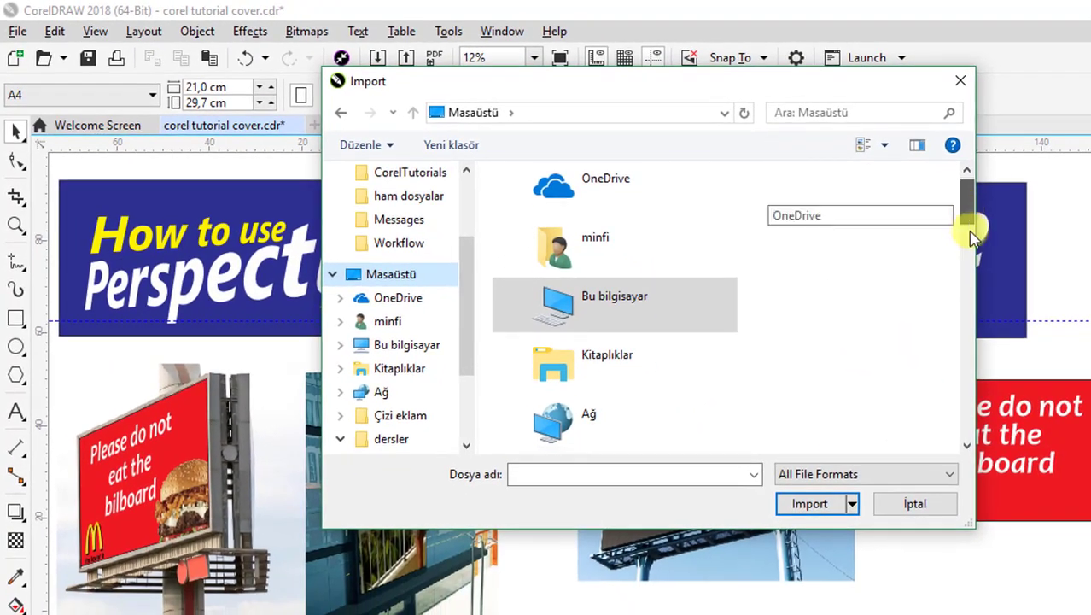
{"action": "left_click_drag", "start_coordinate": [967, 223], "coordinate": [982, 385]}
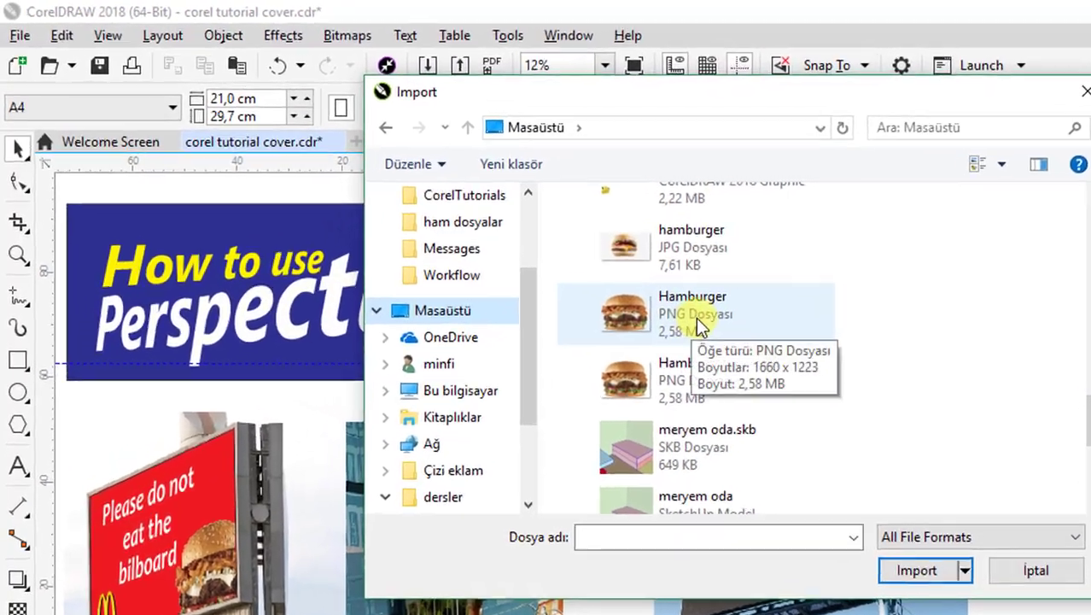
{"action": "left_click", "coordinate": [626, 280]}
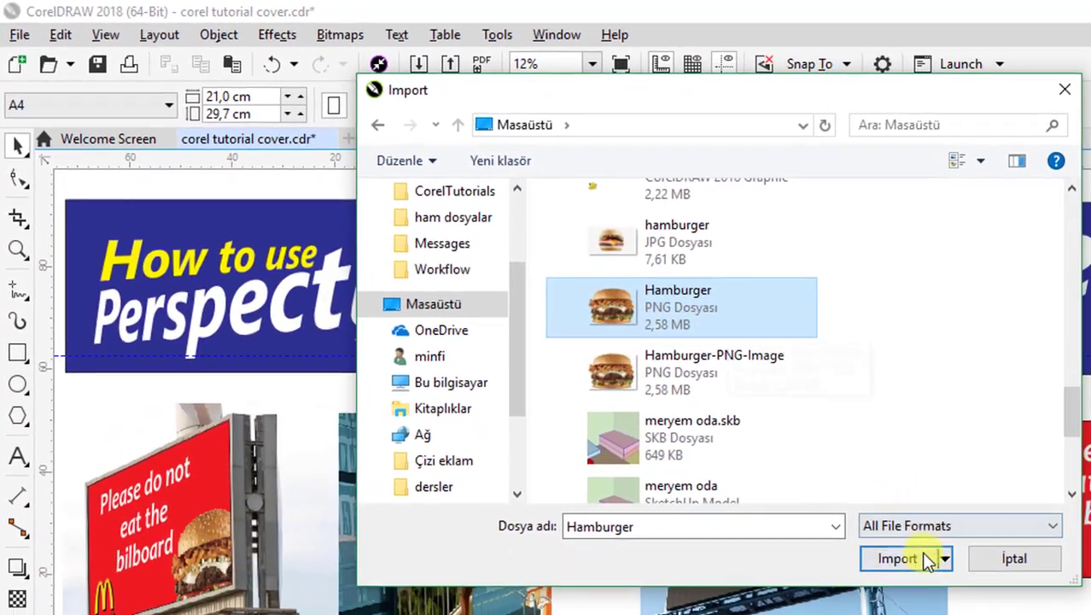
{"action": "left_click", "coordinate": [928, 559]}
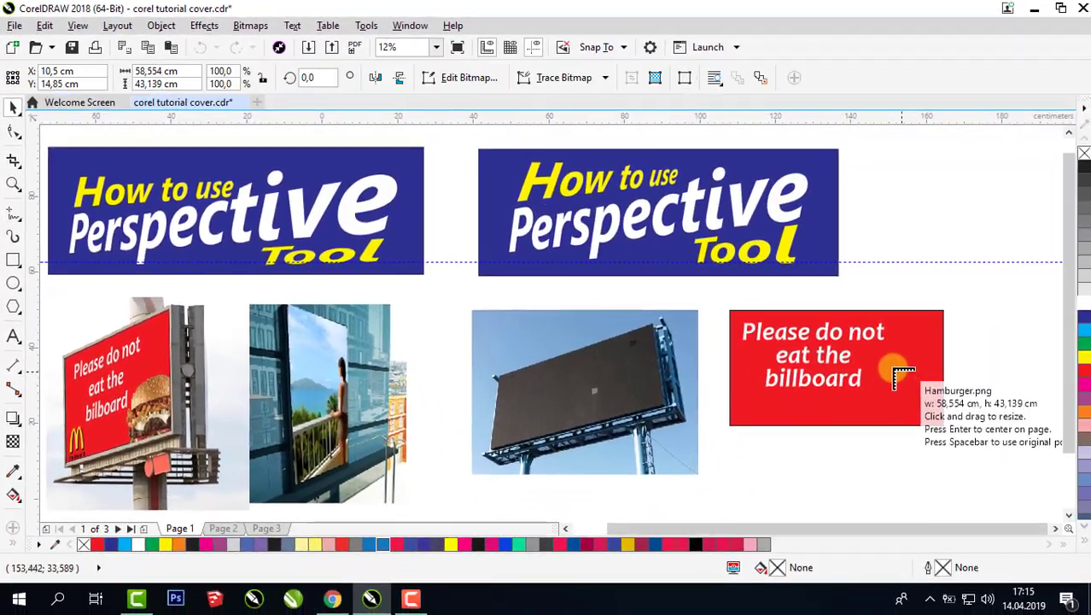
{"action": "left_click", "coordinate": [910, 382]}
Scale the hamburger image to about 31.9 × 23.5 cm and position it over the red rectangle's lower right corner.
{"action": "left_click_drag", "start_coordinate": [911, 384], "coordinate": [812, 324]}
{"action": "left_click_drag", "start_coordinate": [760, 298], "coordinate": [841, 362]}
{"action": "left_click_drag", "start_coordinate": [918, 409], "coordinate": [941, 417]}
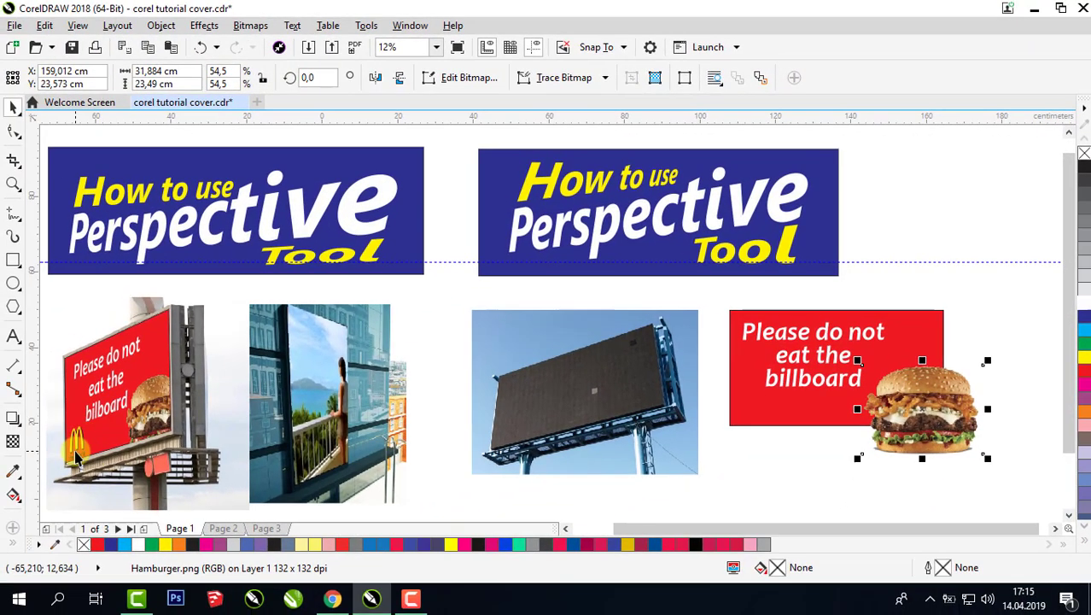
Switch to Chrome and search Google Images for "mcdonald logo".
{"action": "left_click", "coordinate": [331, 601]}
{"action": "scroll", "coordinate": [720, 130], "scroll_direction": "up", "scroll_amount": 10}
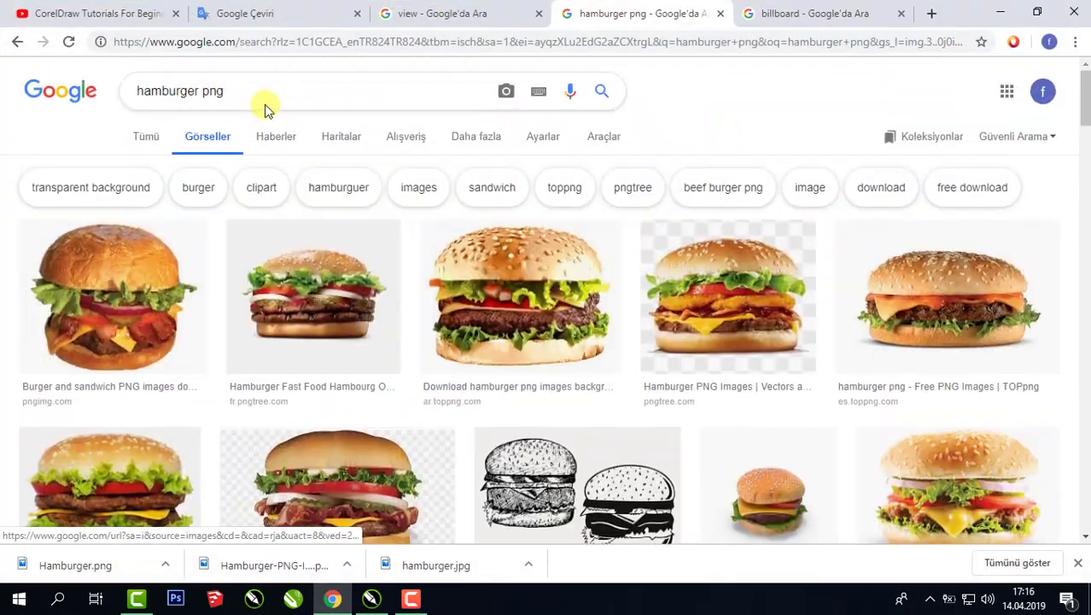
{"action": "triple_click", "coordinate": [247, 91]}
{"action": "type", "text": "mac"}
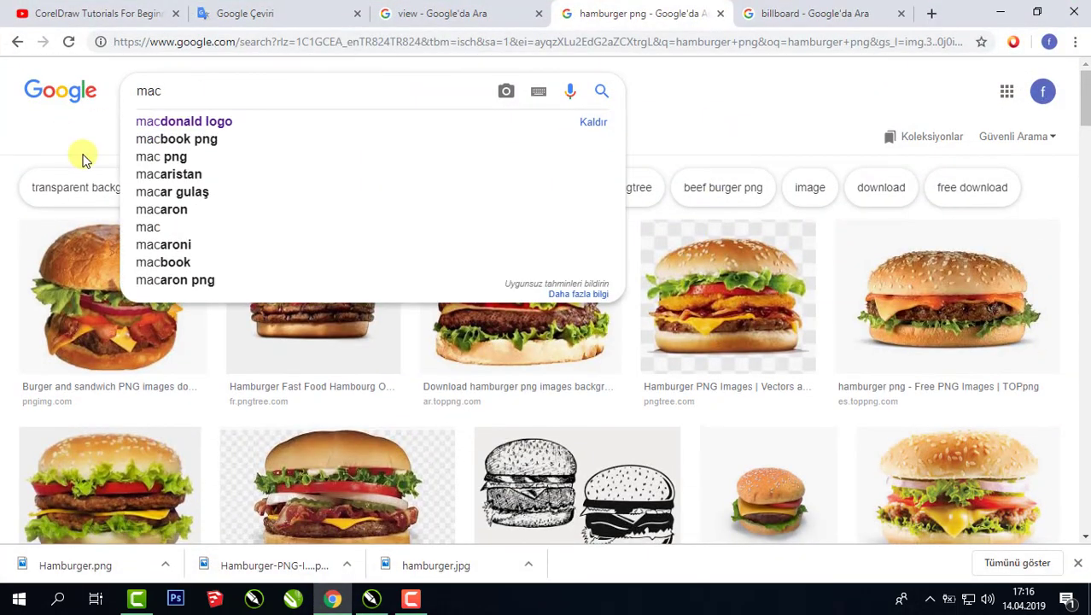
{"action": "left_click", "coordinate": [162, 120]}
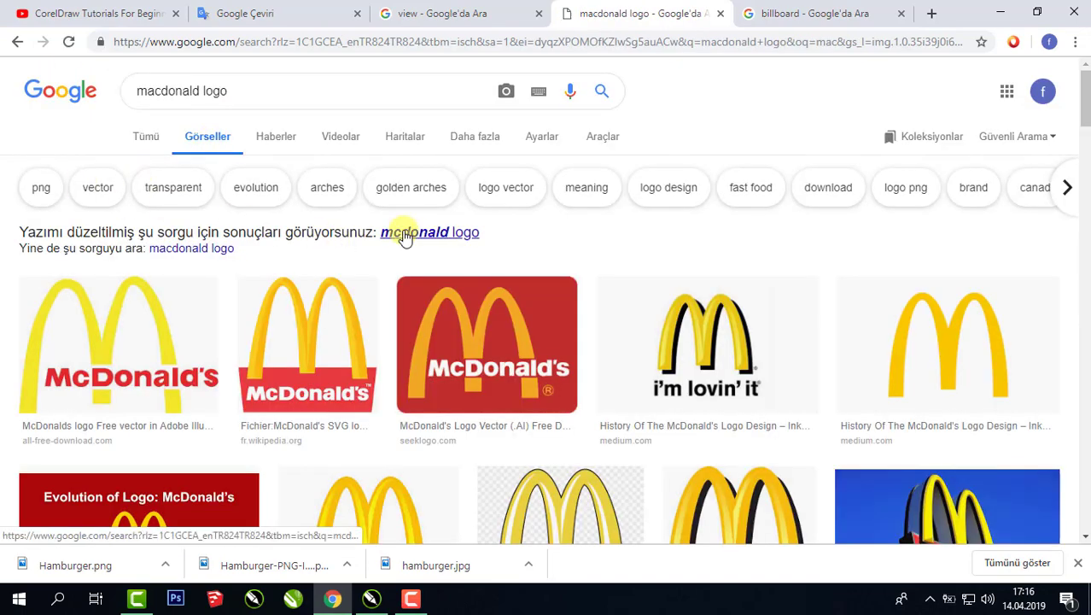
{"action": "left_click", "coordinate": [434, 237]}
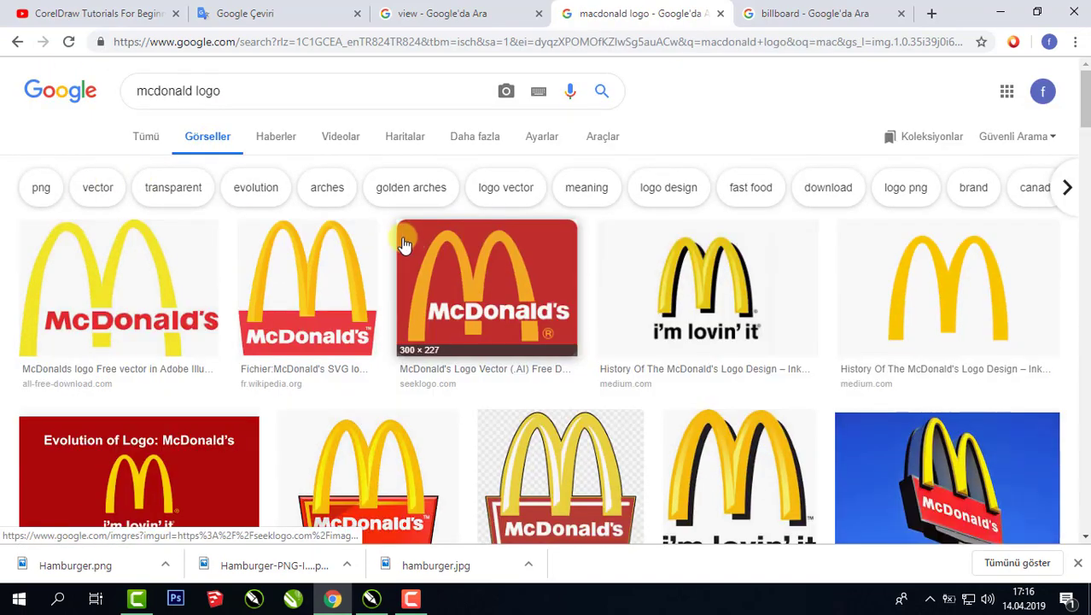
Copy the enlarged "i'm lovin' it" McDonald's logo image and return to CorelDRAW.
{"action": "left_click", "coordinate": [688, 286]}
{"action": "right_click", "coordinate": [360, 287]}
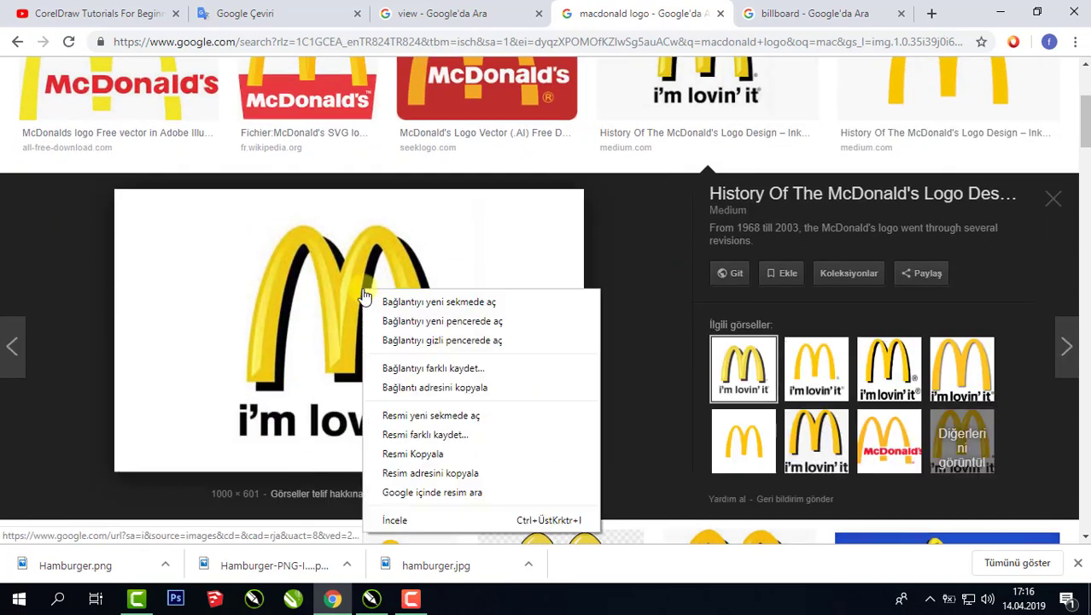
{"action": "left_click", "coordinate": [452, 451]}
{"action": "left_click", "coordinate": [1003, 13]}
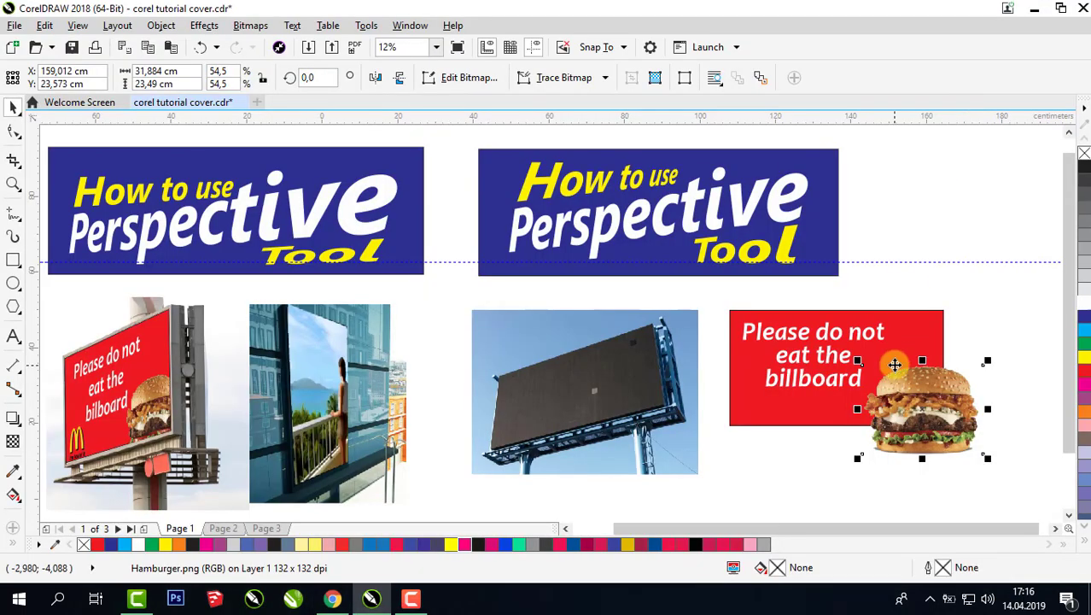
Paste the McDonald's logo bitmap and move it over the lower left part of the red rectangle.
{"action": "left_click", "coordinate": [869, 210]}
{"action": "left_click", "coordinate": [171, 48]}
{"action": "left_click_drag", "start_coordinate": [350, 440], "coordinate": [789, 442]}
{"action": "scroll", "coordinate": [1008, 478], "scroll_direction": "up", "scroll_amount": 2}
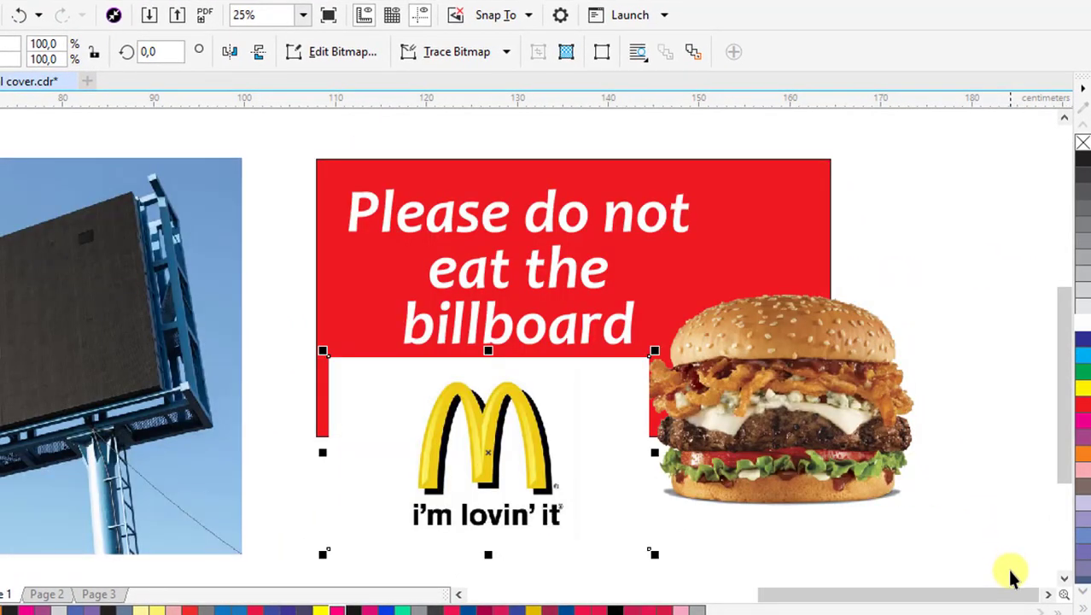
{"action": "left_click_drag", "start_coordinate": [468, 431], "coordinate": [449, 421]}
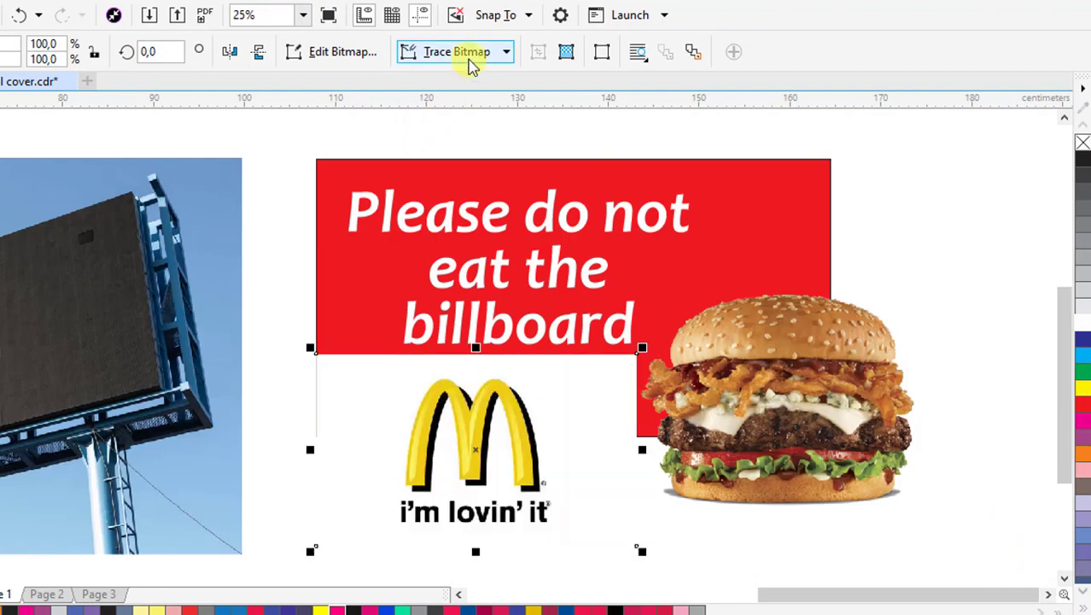
Outline-trace the McDonald's bitmap as a Logo with the detail set to maximum.
{"action": "left_click", "coordinate": [468, 58]}
{"action": "mouse_move", "coordinate": [457, 124]}
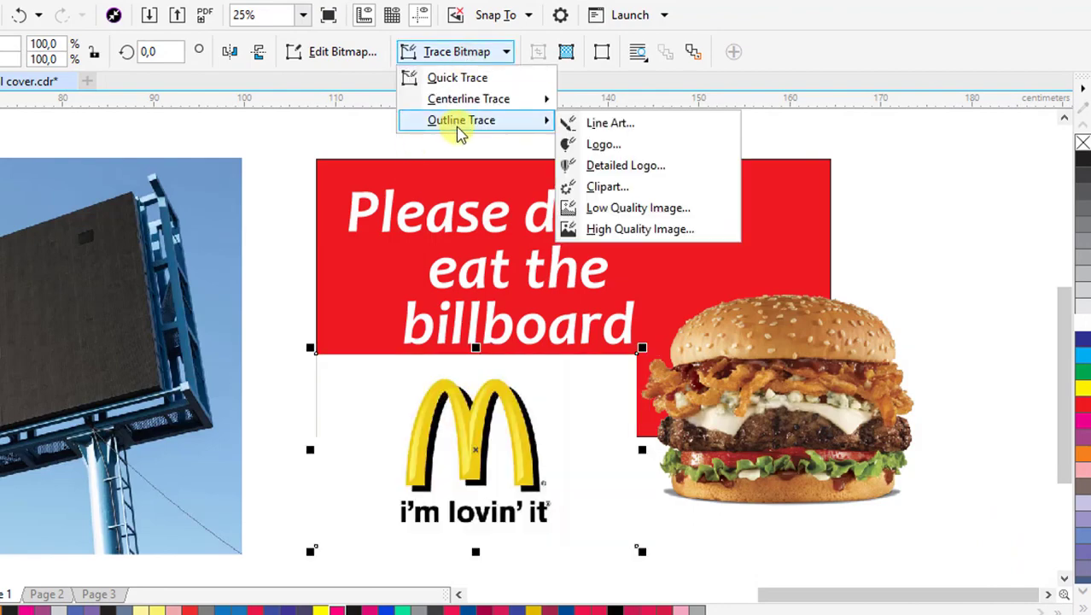
{"action": "left_click", "coordinate": [603, 147]}
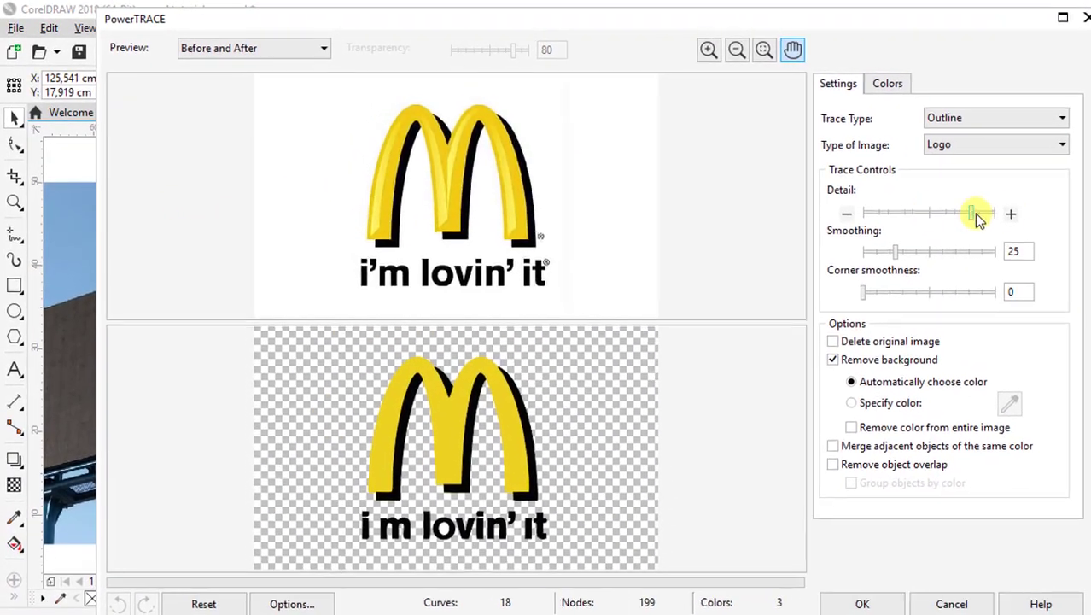
{"action": "left_click_drag", "start_coordinate": [846, 194], "coordinate": [906, 194]}
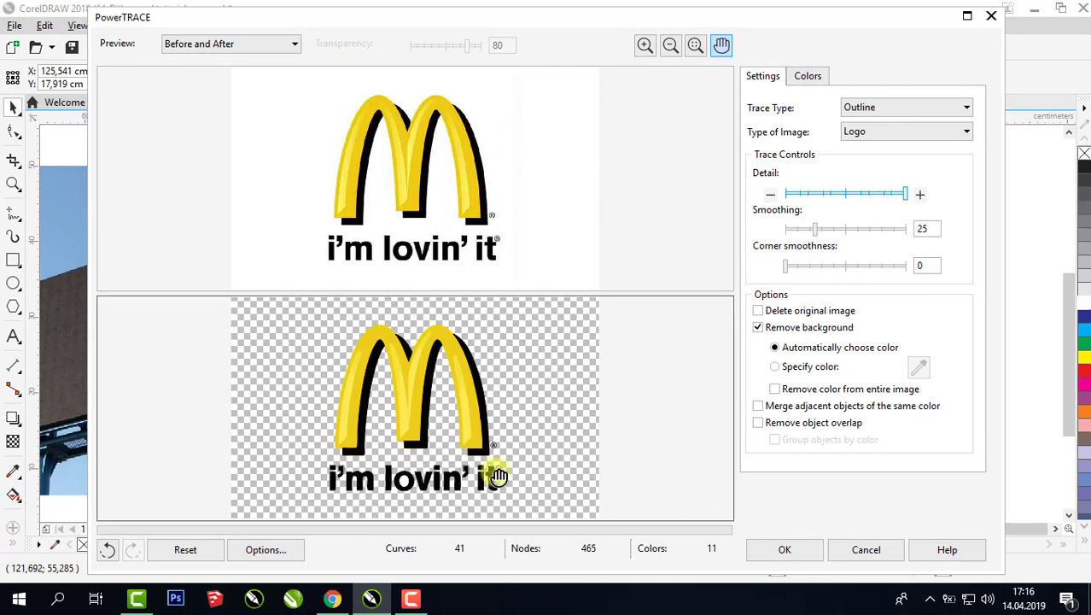
{"action": "left_click", "coordinate": [790, 551]}
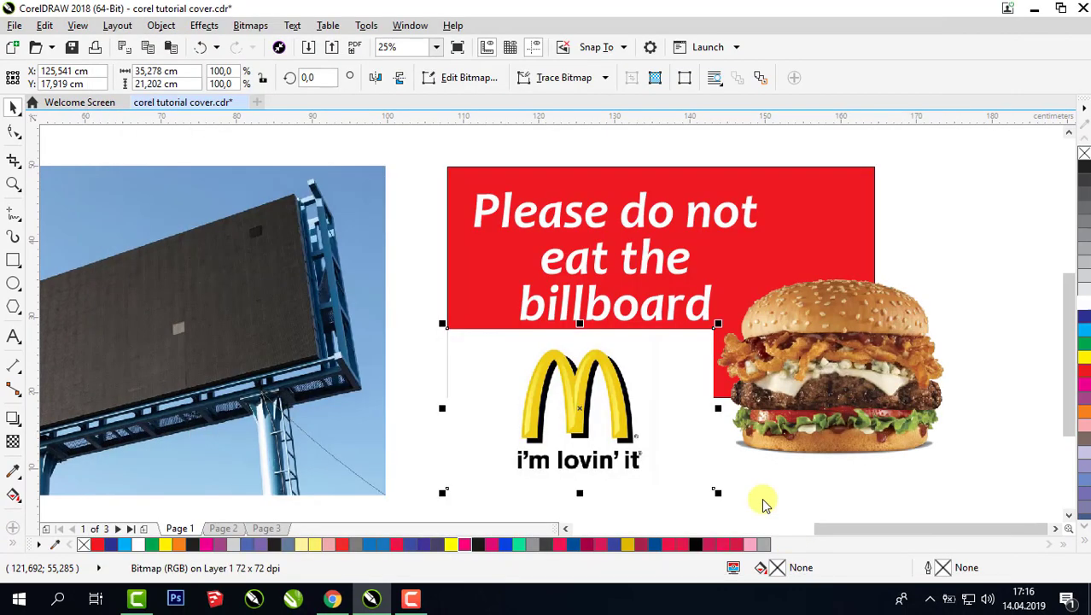
Move the traced logo off the original McDonald's bitmap and delete the bitmap.
{"action": "mouse_move", "coordinate": [582, 399]}
{"action": "left_mouse_down"}
{"action": "mouse_move", "coordinate": [532, 377]}
{"action": "mouse_move", "coordinate": [454, 314]}
{"action": "left_mouse_up"}
{"action": "right_click", "coordinate": [603, 403]}
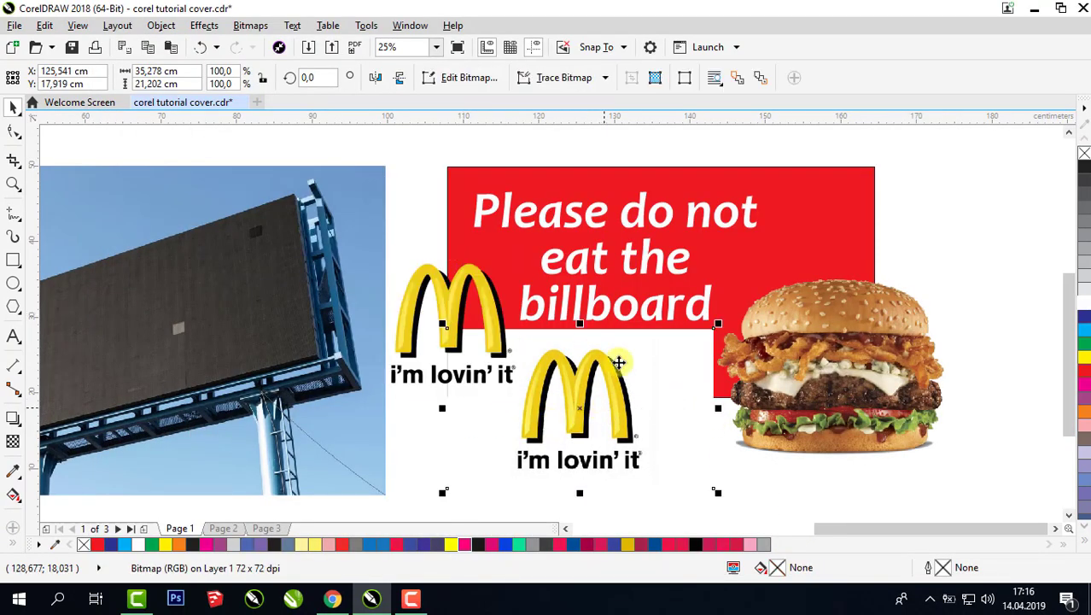
{"action": "left_click", "coordinate": [640, 303]}
Scale the traced logo to about 8.3 × 8 cm and position it in the red rectangle's lower left corner.
{"action": "left_click", "coordinate": [445, 309]}
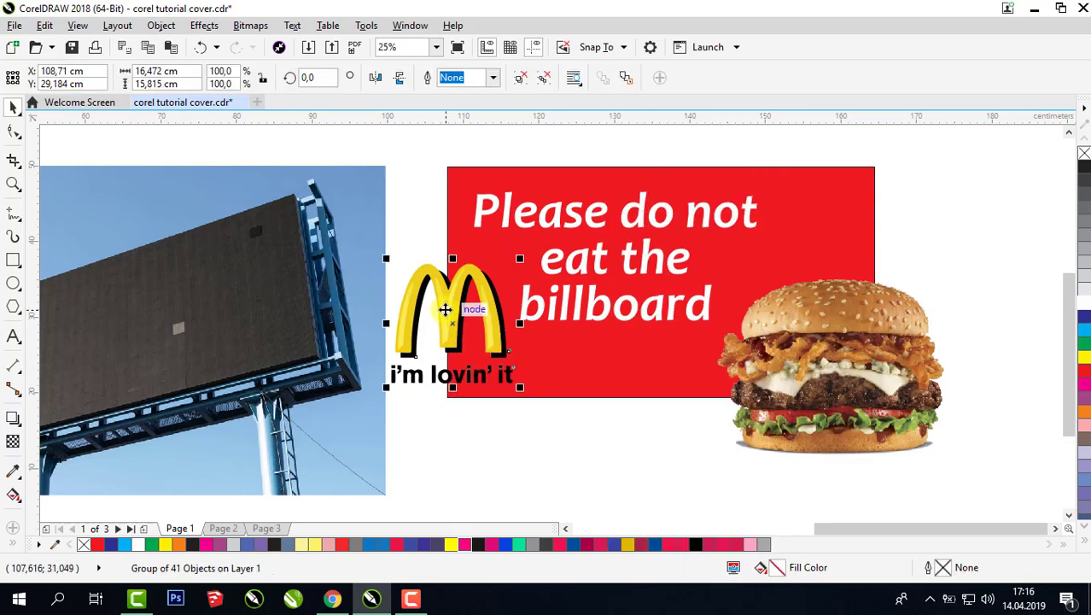
{"action": "left_click_drag", "start_coordinate": [445, 309], "coordinate": [509, 367]}
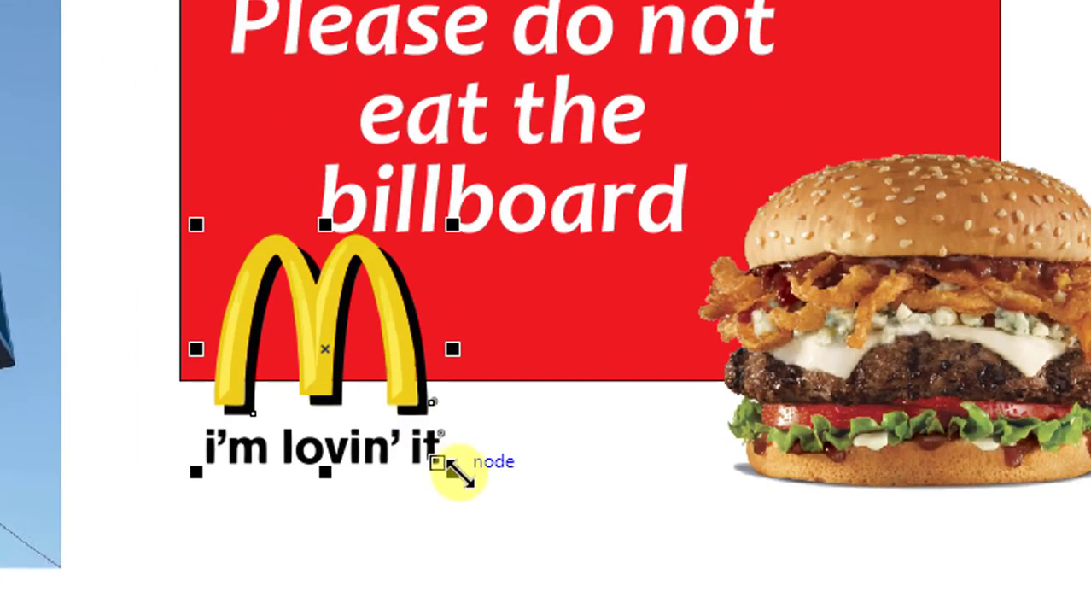
{"action": "left_click_drag", "start_coordinate": [459, 470], "coordinate": [350, 367]}
{"action": "left_click_drag", "start_coordinate": [306, 300], "coordinate": [329, 308]}
{"action": "left_click_drag", "start_coordinate": [371, 230], "coordinate": [356, 243]}
{"action": "scroll", "coordinate": [399, 341], "scroll_direction": "up", "scroll_amount": 1}
{"action": "left_click_drag", "start_coordinate": [183, 247], "coordinate": [185, 246]}
{"action": "left_click_drag", "start_coordinate": [563, 422], "coordinate": [553, 421]}
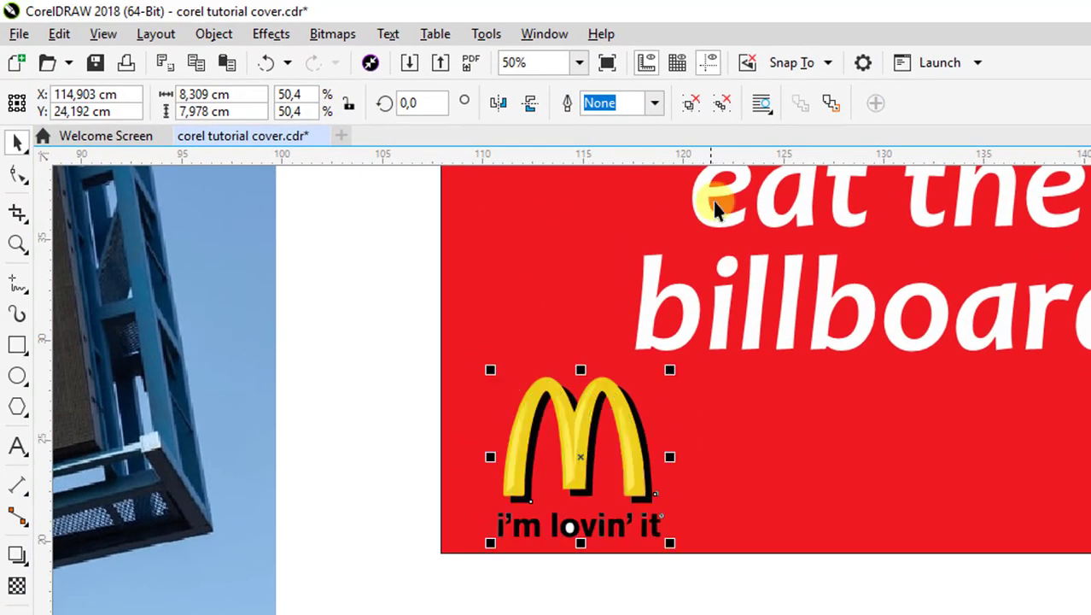
Ungroup the traced logo, then move the white centre out of the "o" in "lovin'" and undo that move.
{"action": "left_click", "coordinate": [690, 104]}
{"action": "left_click", "coordinate": [588, 606]}
{"action": "scroll", "coordinate": [588, 606], "scroll_direction": "up", "scroll_amount": 1}
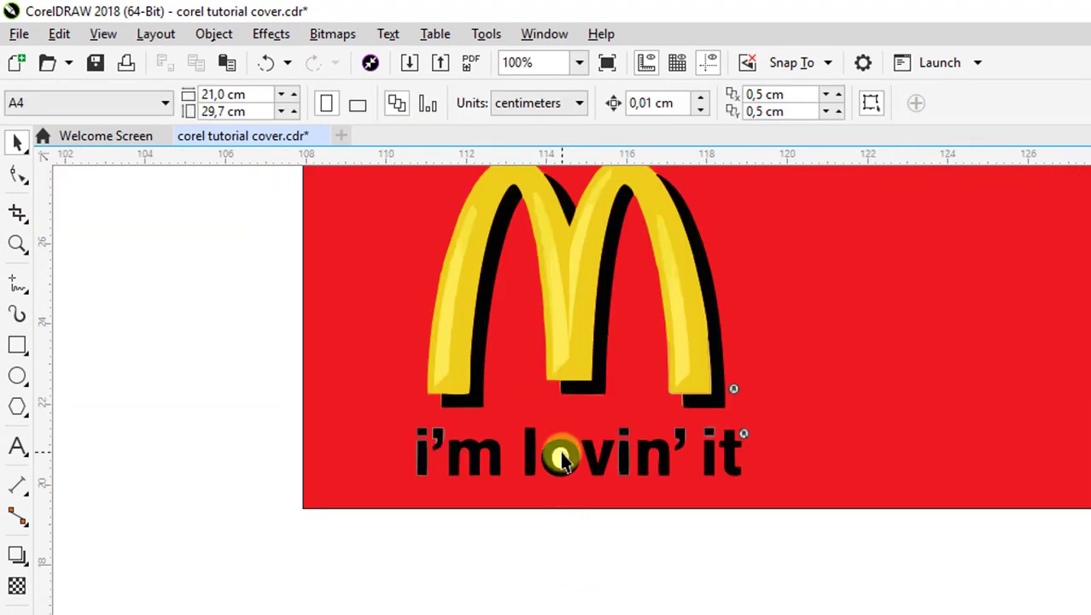
{"action": "left_click_drag", "start_coordinate": [559, 459], "coordinate": [845, 474]}
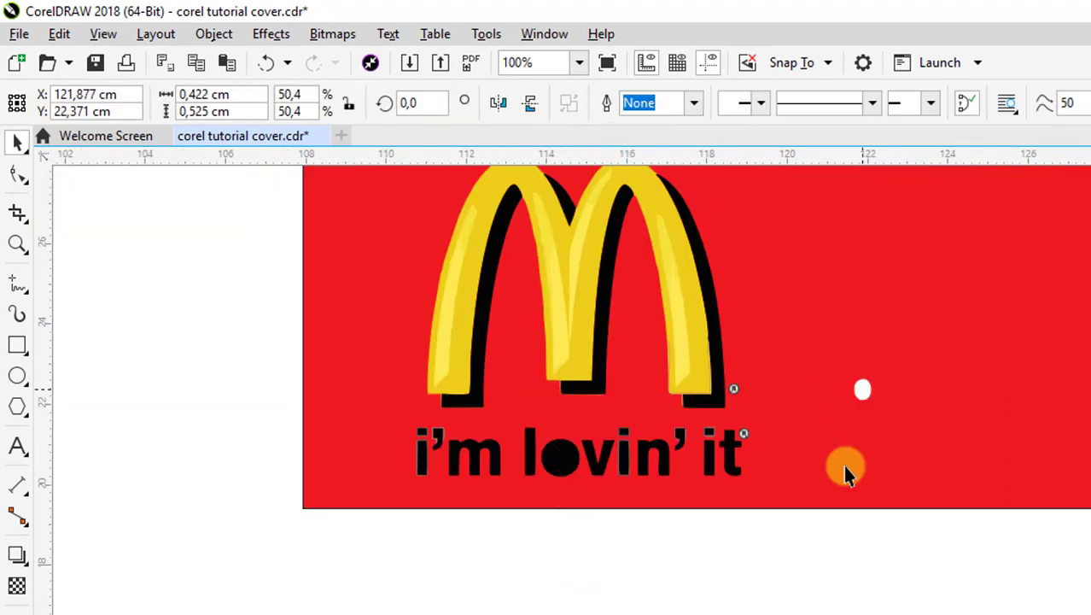
{"action": "left_click", "coordinate": [266, 63]}
Trim the "o" in "lovin'" with its white centre, then move the white piece aside and delete it.
{"action": "left_click_drag", "start_coordinate": [587, 523], "coordinate": [535, 425]}
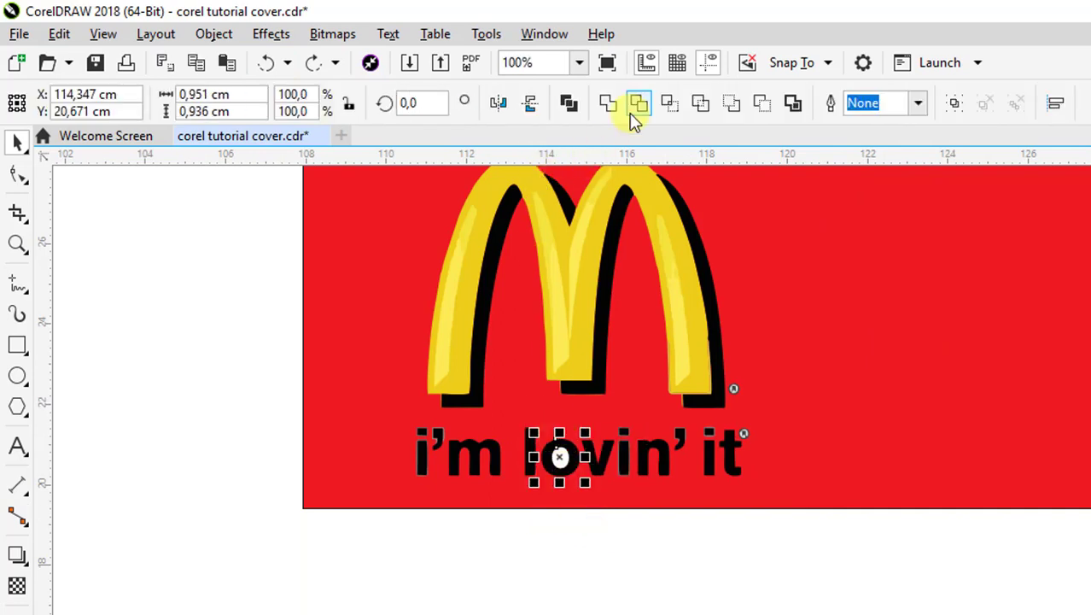
{"action": "left_click", "coordinate": [640, 104]}
{"action": "left_click", "coordinate": [562, 480]}
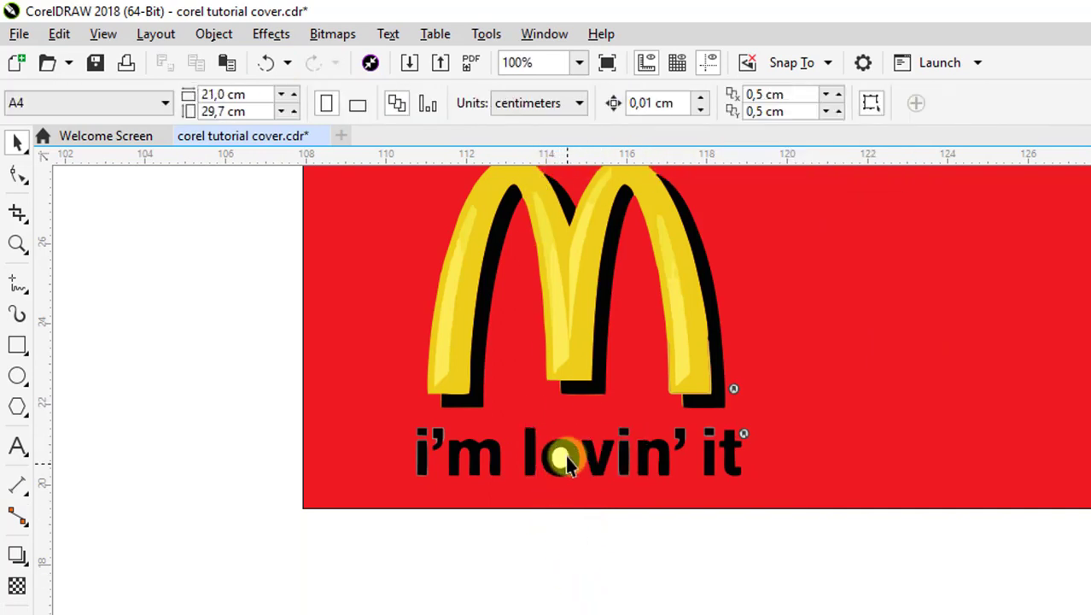
{"action": "left_click_drag", "start_coordinate": [564, 459], "coordinate": [890, 434]}
{"action": "right_click", "coordinate": [890, 435]}
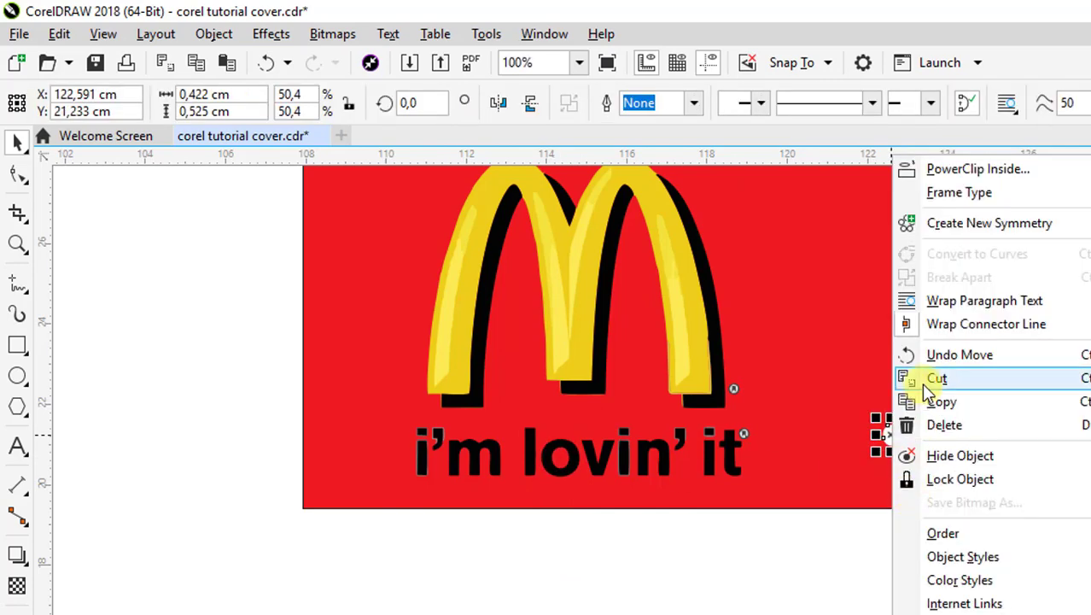
{"action": "left_click", "coordinate": [952, 432]}
Select all pieces of the traced McDonald's logo and its slogan and group them.
{"action": "scroll", "coordinate": [1084, 249], "scroll_direction": "down", "scroll_amount": 1}
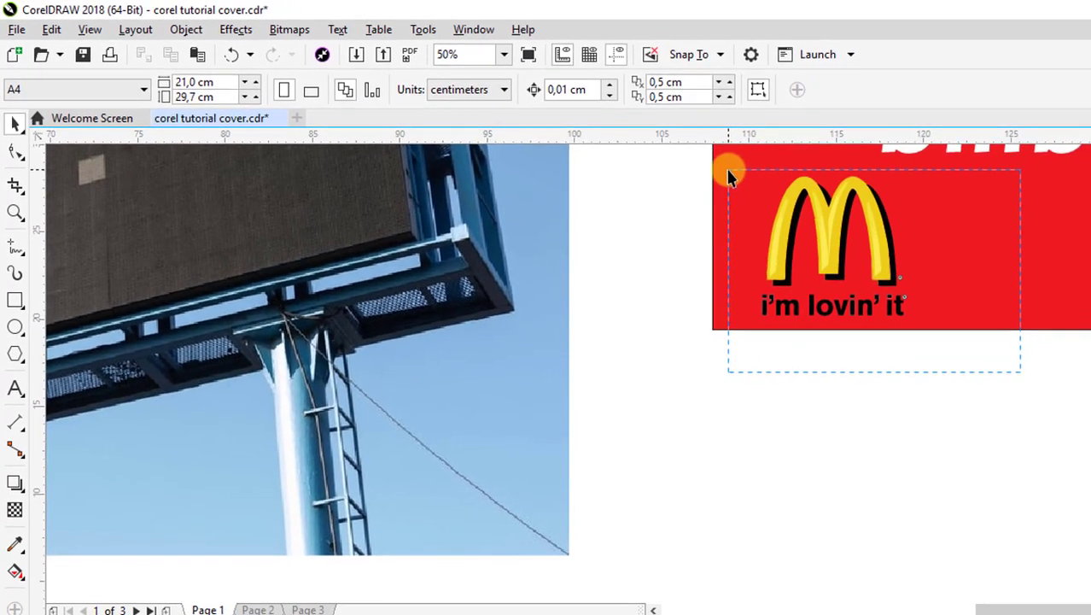
{"action": "left_click", "coordinate": [829, 174]}
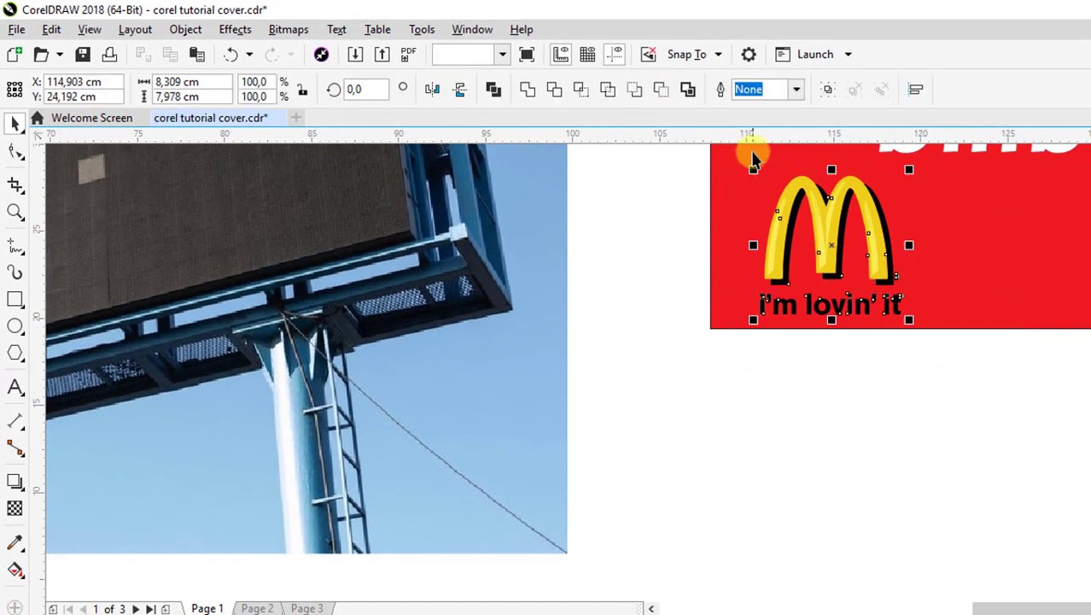
{"action": "left_click", "coordinate": [835, 94]}
{"action": "scroll", "coordinate": [561, 372], "scroll_direction": "up", "scroll_amount": 2}
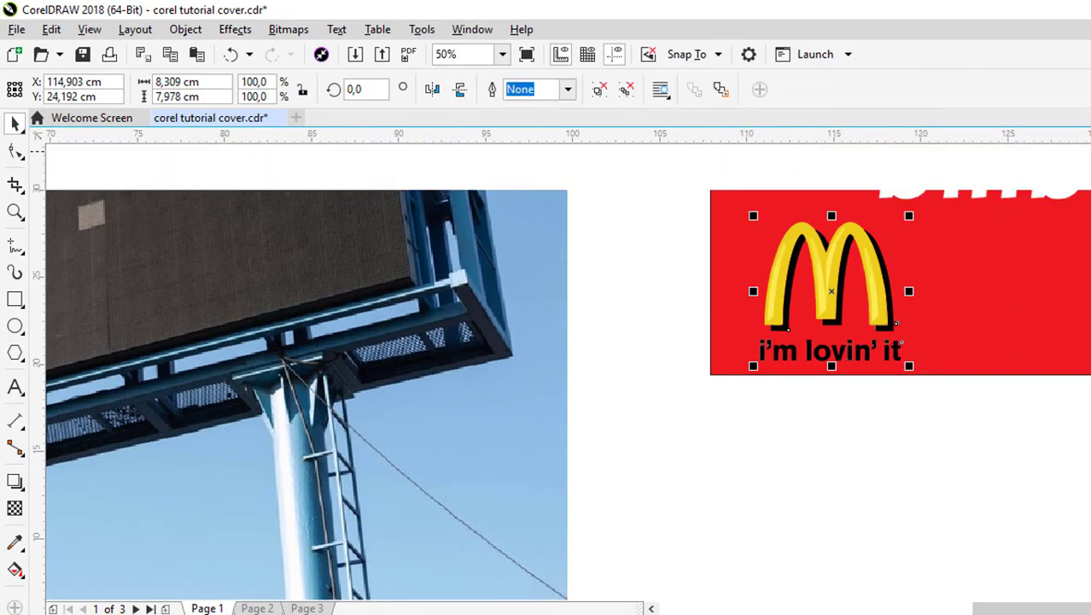
Move the hamburger over the red rectangle's lower right corner and scale it down to about 24.6 × 18.1 cm.
{"action": "scroll", "coordinate": [569, 372], "scroll_direction": "right", "scroll_amount": 3}
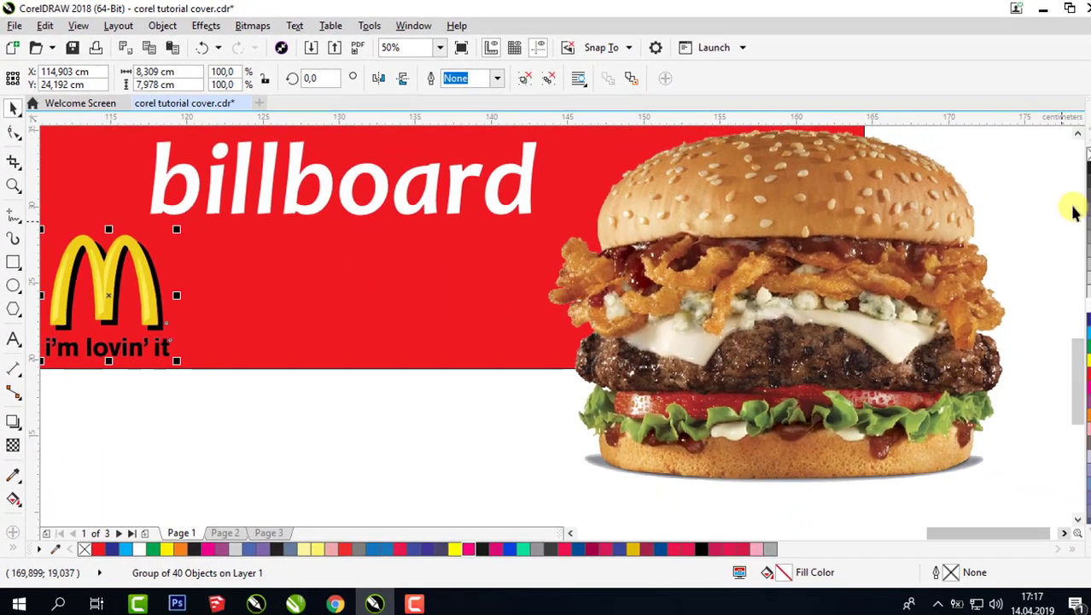
{"action": "scroll", "coordinate": [1000, 190], "scroll_direction": "down", "scroll_amount": 1}
{"action": "scroll", "coordinate": [1063, 150], "scroll_direction": "up", "scroll_amount": 3}
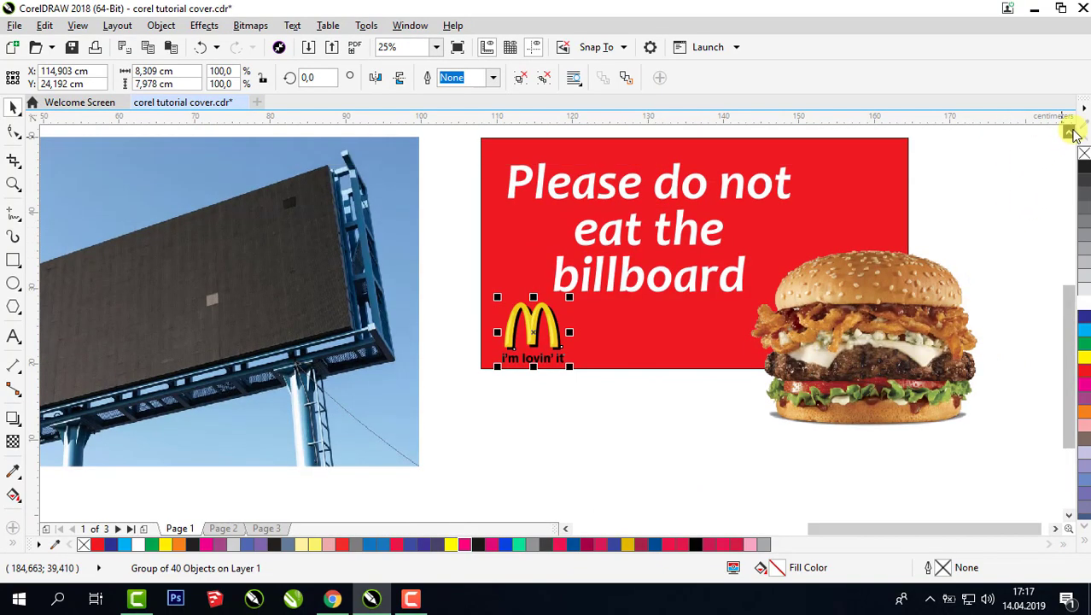
{"action": "left_click", "coordinate": [871, 370]}
{"action": "left_click_drag", "start_coordinate": [907, 372], "coordinate": [866, 369]}
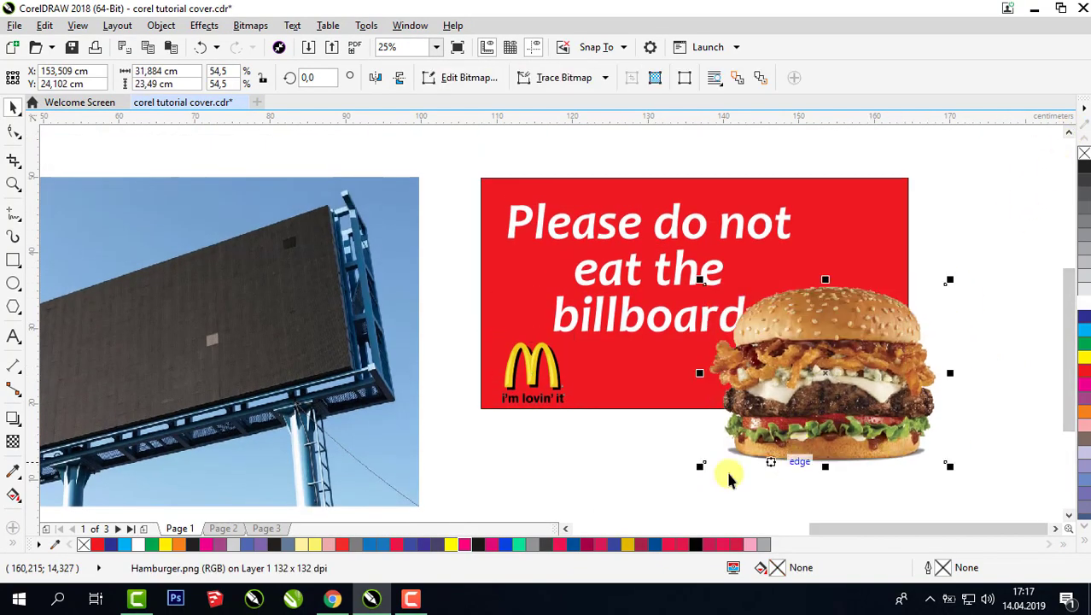
{"action": "left_click_drag", "start_coordinate": [700, 465], "coordinate": [750, 425]}
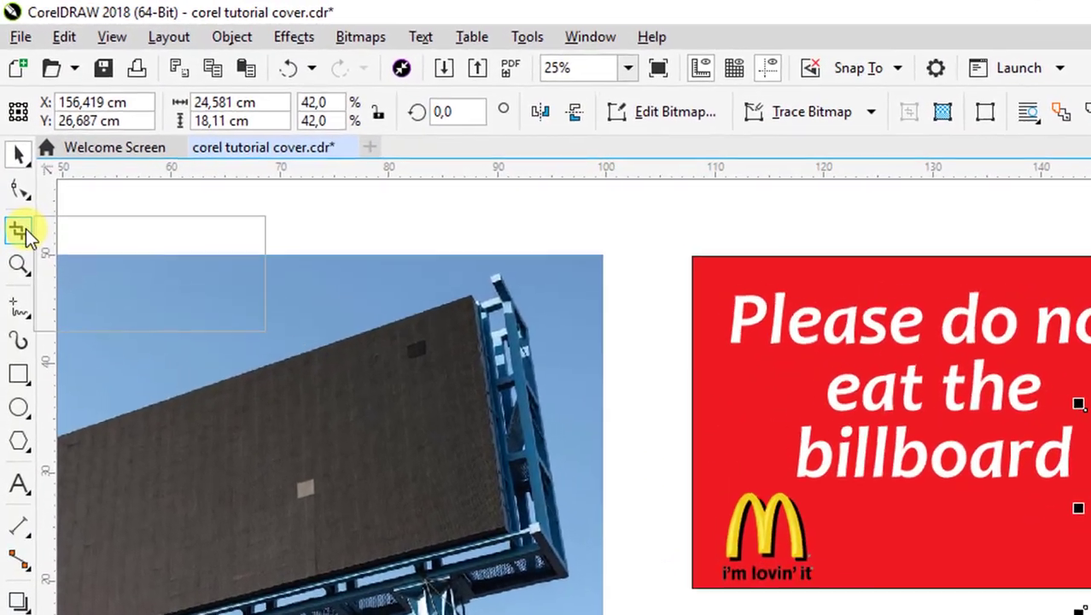
Crop the hamburger bitmap to about 20.3 × 16.3 cm so that it ends at the red rectangle's right and bottom edges.
{"action": "left_click", "coordinate": [13, 160]}
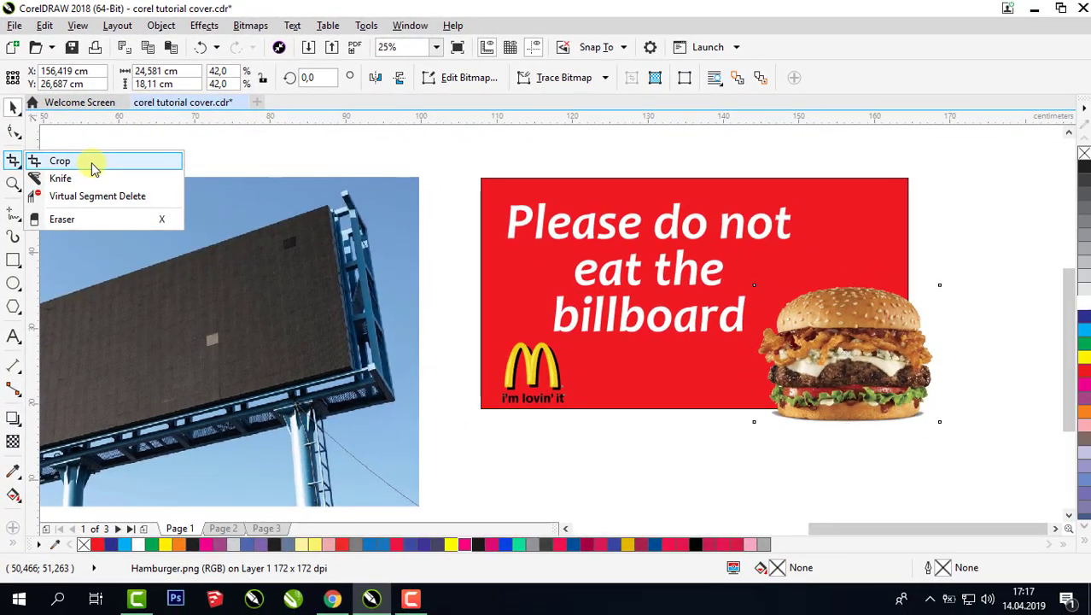
{"action": "left_click", "coordinate": [92, 167]}
{"action": "left_click_drag", "start_coordinate": [767, 291], "coordinate": [906, 407]}
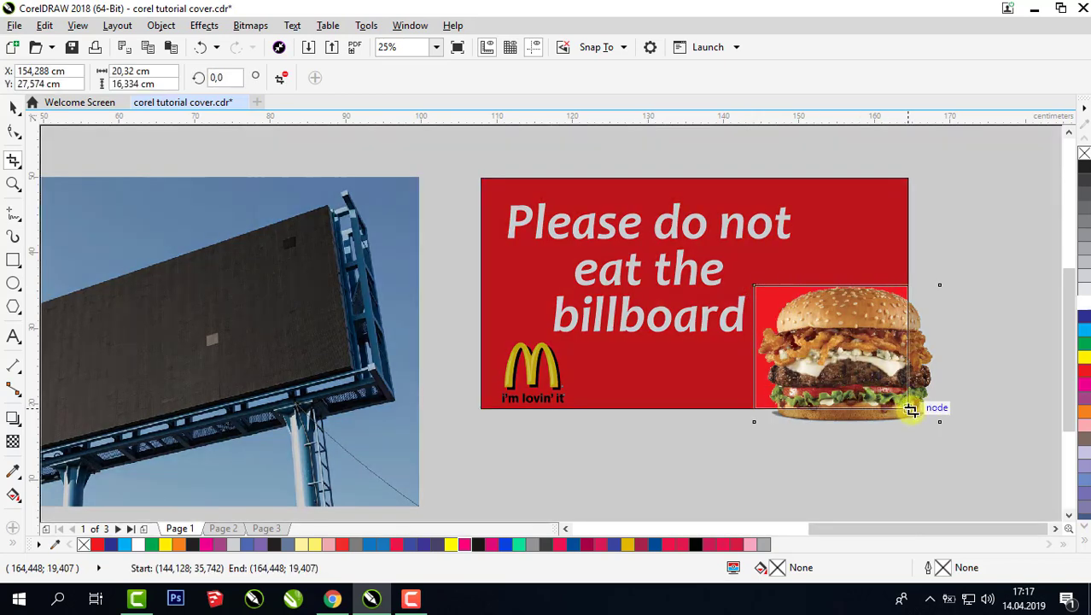
{"action": "double_click", "coordinate": [797, 320]}
{"action": "double_click", "coordinate": [822, 355]}
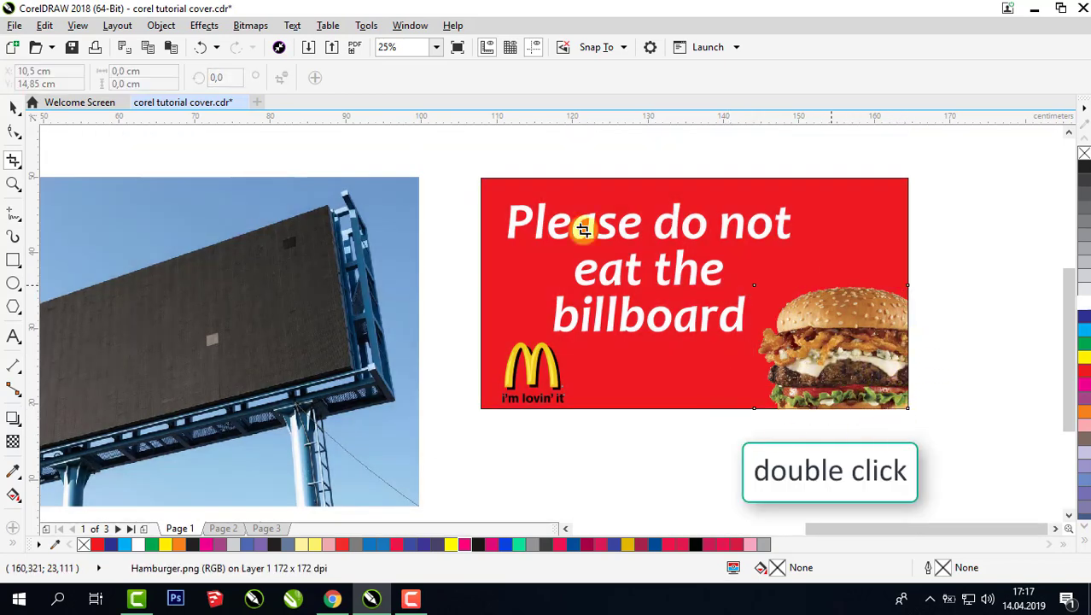
{"action": "left_click", "coordinate": [13, 106]}
{"action": "left_click", "coordinate": [818, 395]}
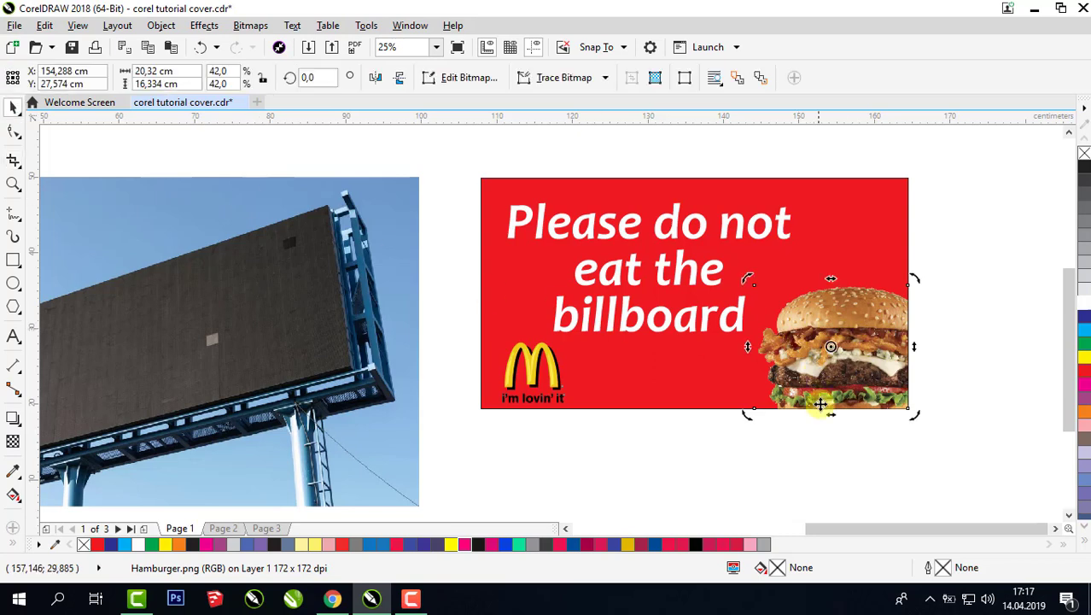
Group the rectangle, slogan, logo and hamburger, and place the group over the billboard photo at about 48 × 25.9 cm.
{"action": "left_click", "coordinate": [783, 459]}
{"action": "left_click_drag", "start_coordinate": [765, 335], "coordinate": [930, 434]}
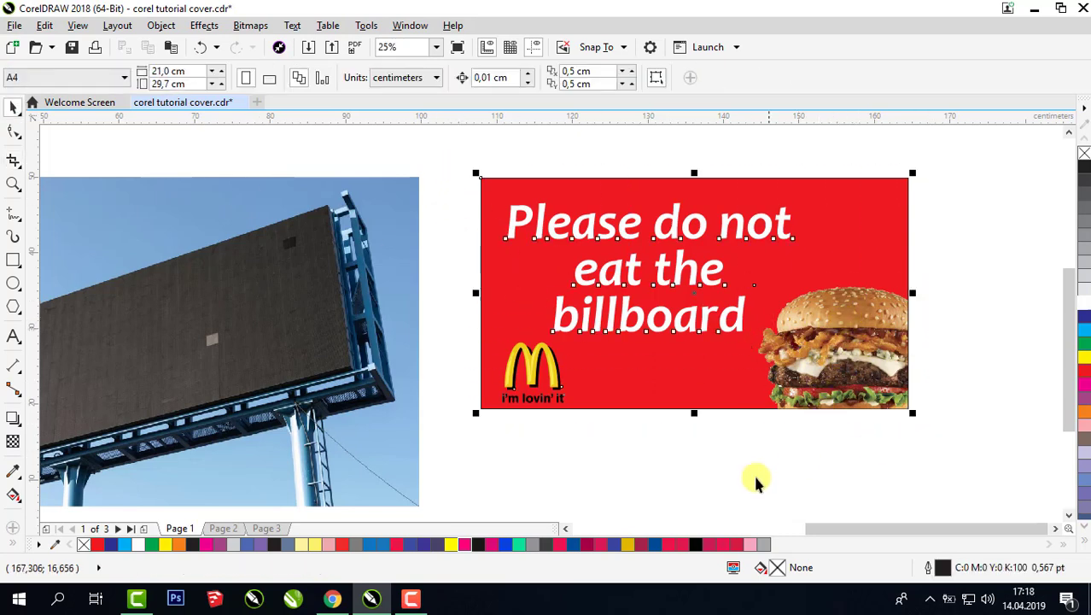
{"action": "left_click", "coordinate": [719, 78]}
{"action": "scroll", "coordinate": [612, 385], "scroll_direction": "down", "scroll_amount": 2}
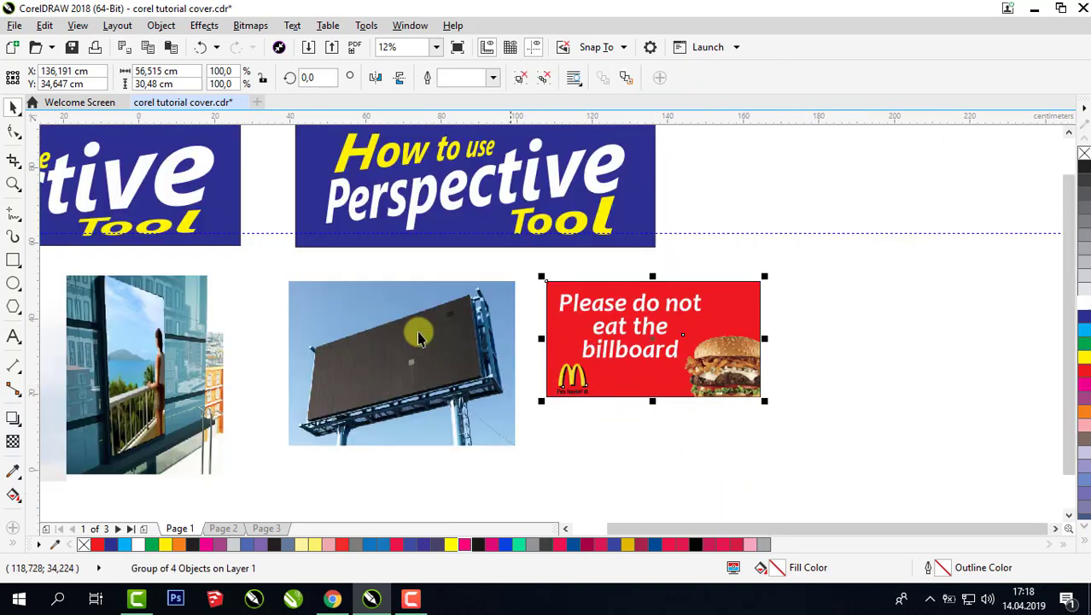
{"action": "left_click_drag", "start_coordinate": [563, 323], "coordinate": [403, 346]}
{"action": "scroll", "coordinate": [401, 362], "scroll_direction": "up", "scroll_amount": 2}
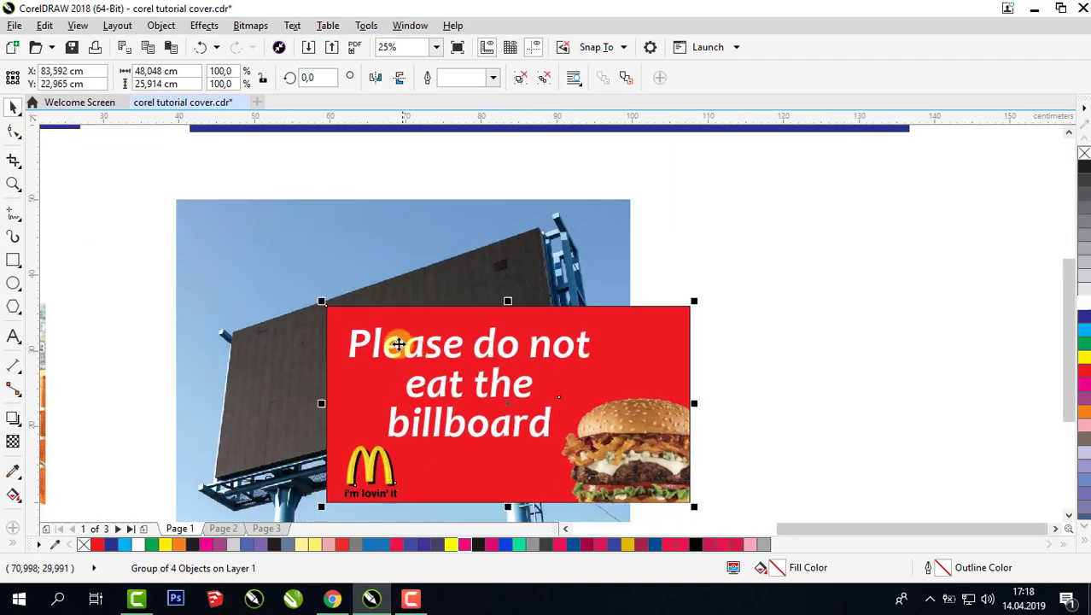
Add Perspective to the advert group and fit its four corners to the corners of the billboard's dark panel.
{"action": "left_click", "coordinate": [205, 25]}
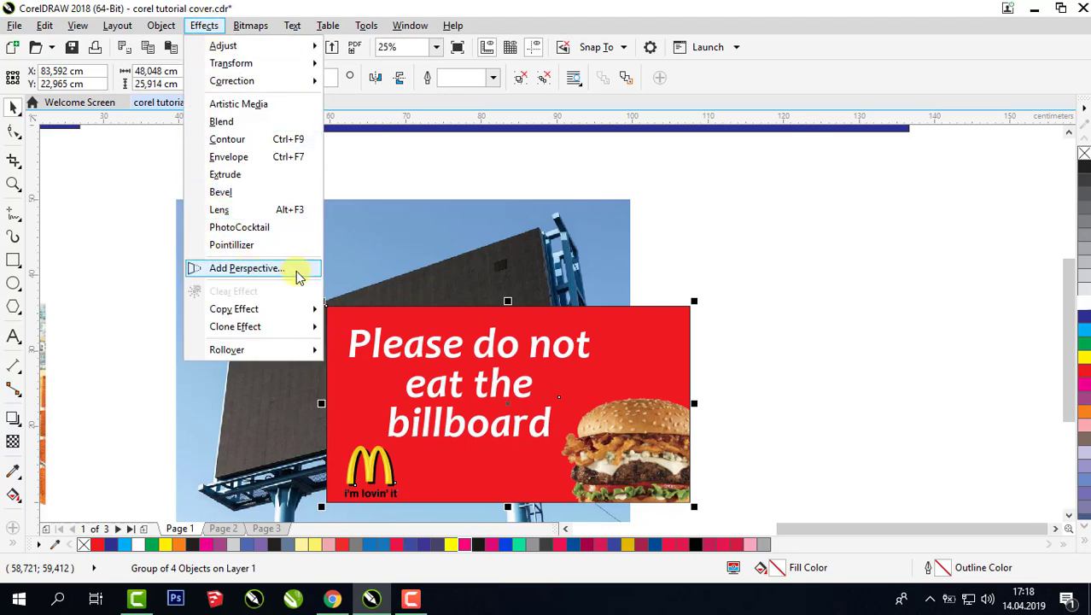
{"action": "left_click", "coordinate": [219, 270]}
{"action": "left_click_drag", "start_coordinate": [327, 306], "coordinate": [233, 334]}
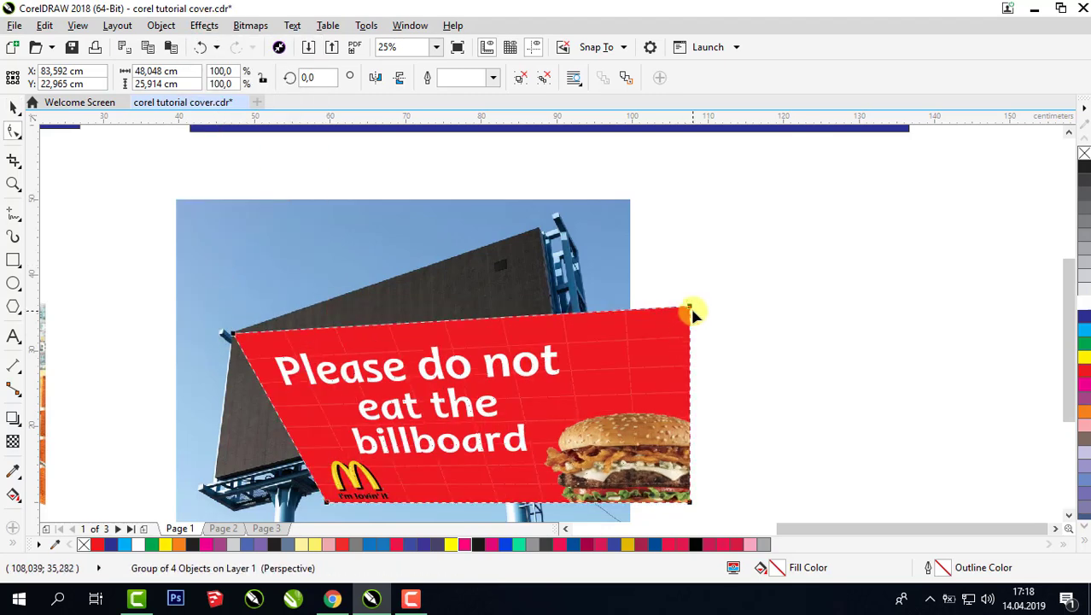
{"action": "left_click_drag", "start_coordinate": [325, 502], "coordinate": [218, 479]}
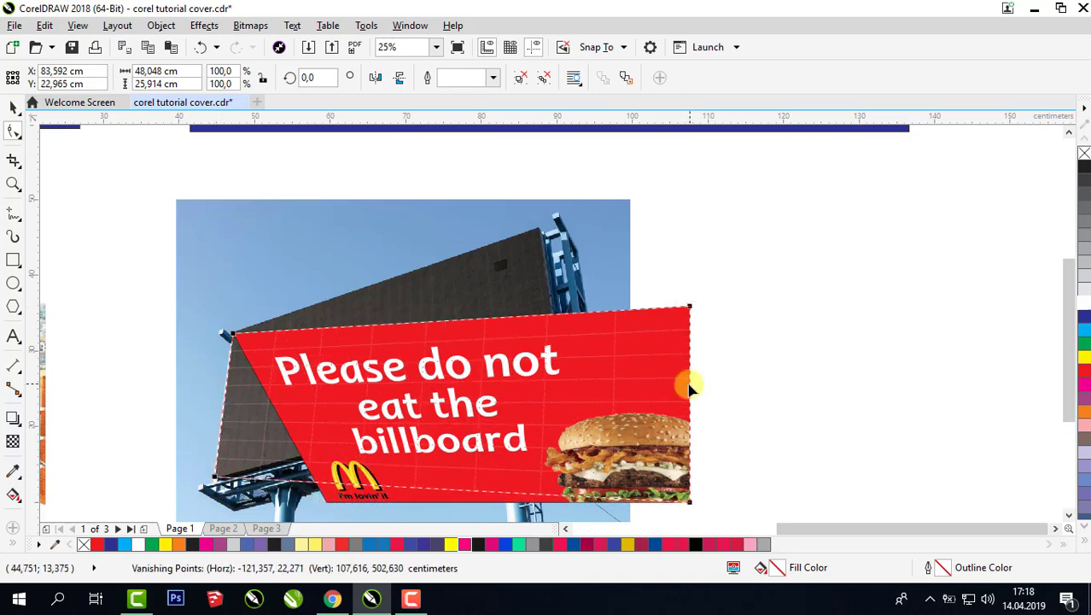
{"action": "left_click_drag", "start_coordinate": [690, 308], "coordinate": [537, 233]}
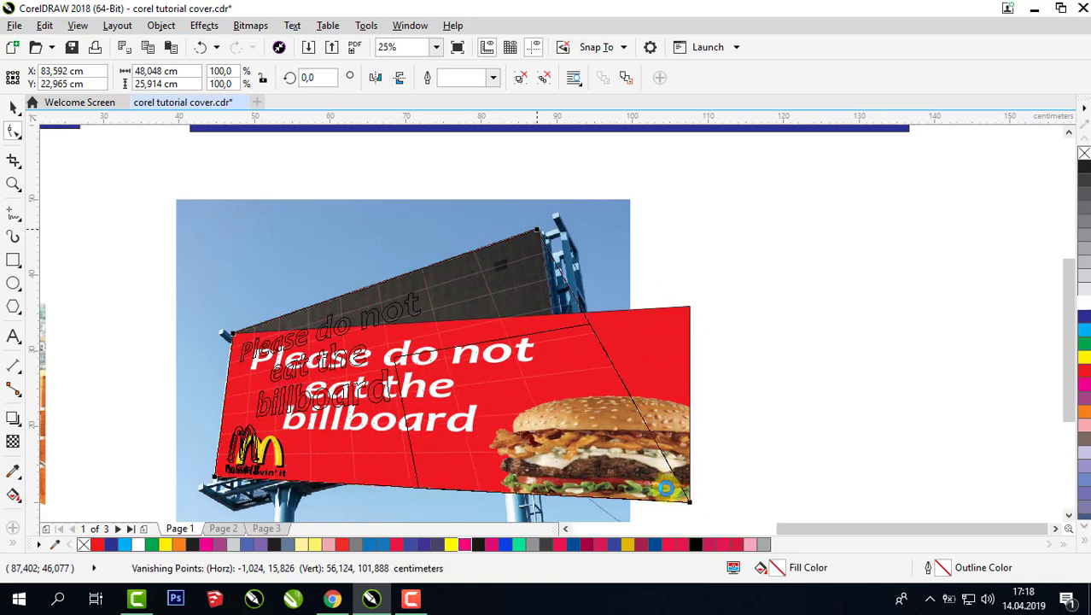
{"action": "left_click_drag", "start_coordinate": [690, 503], "coordinate": [562, 393]}
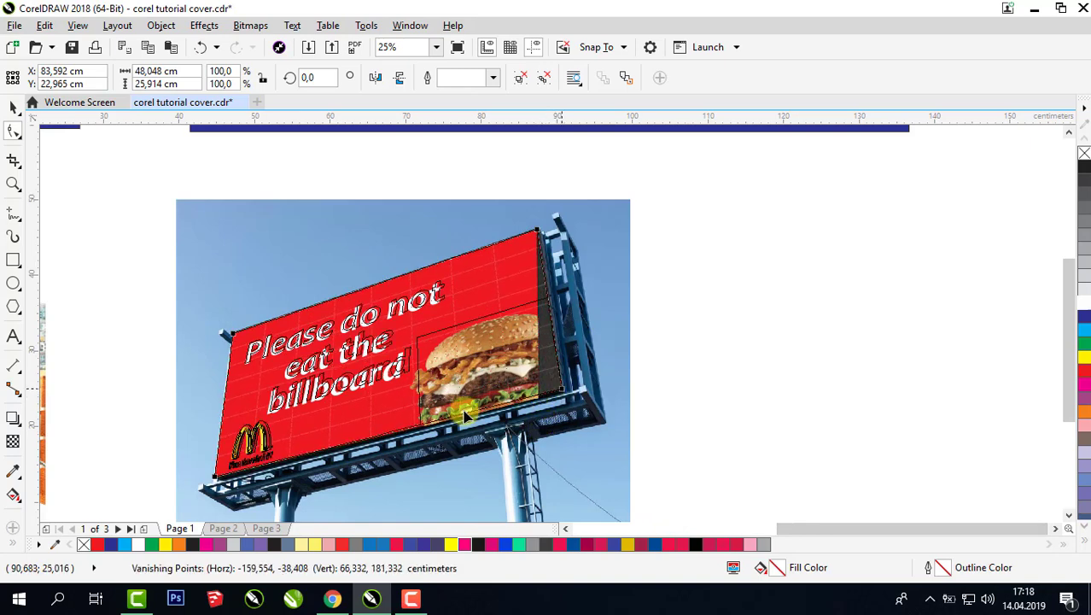
{"action": "left_click", "coordinate": [12, 109]}
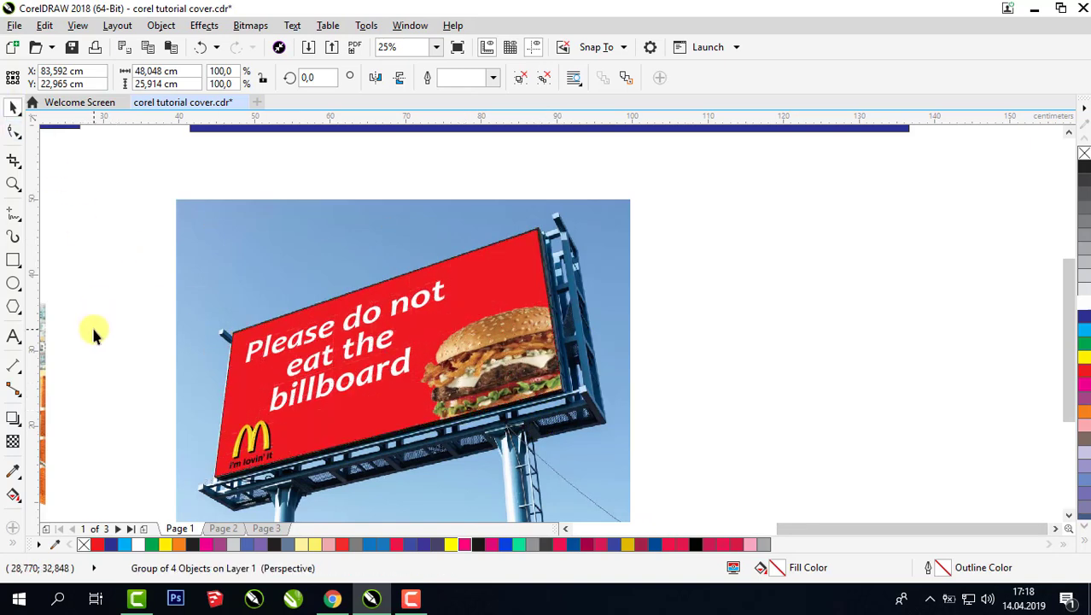
{"action": "left_click", "coordinate": [128, 346]}
{"action": "scroll", "coordinate": [152, 361], "scroll_direction": "down", "scroll_amount": 1}
{"action": "scroll", "coordinate": [567, 524], "scroll_direction": "left", "scroll_amount": 3}
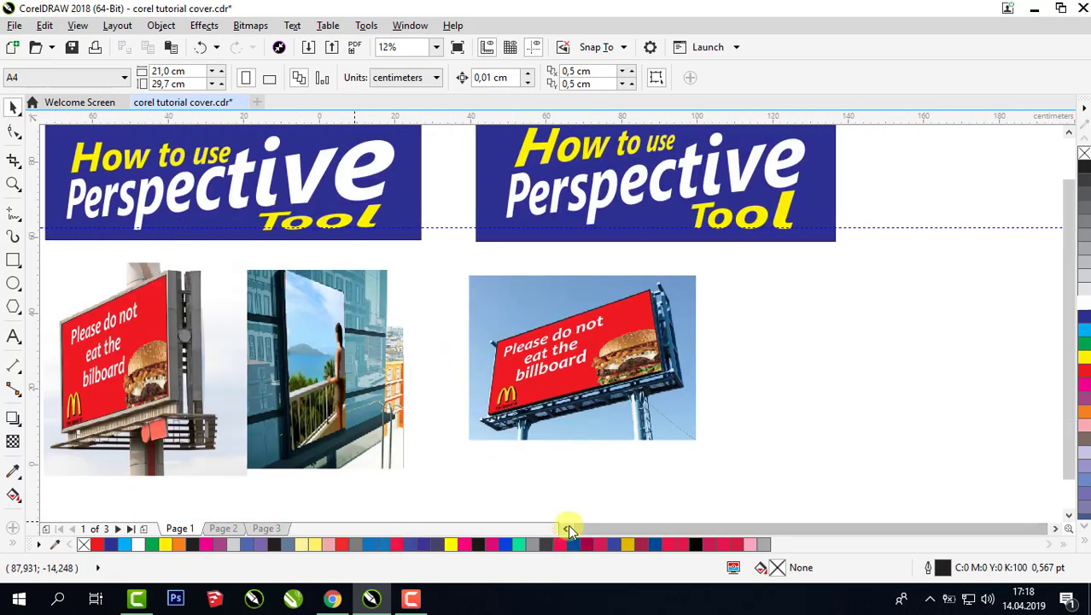
{"action": "scroll", "coordinate": [648, 398], "scroll_direction": "down", "scroll_amount": 1}
{"action": "left_click", "coordinate": [15, 185]}
{"action": "left_click_drag", "start_coordinate": [387, 247], "coordinate": [842, 447]}
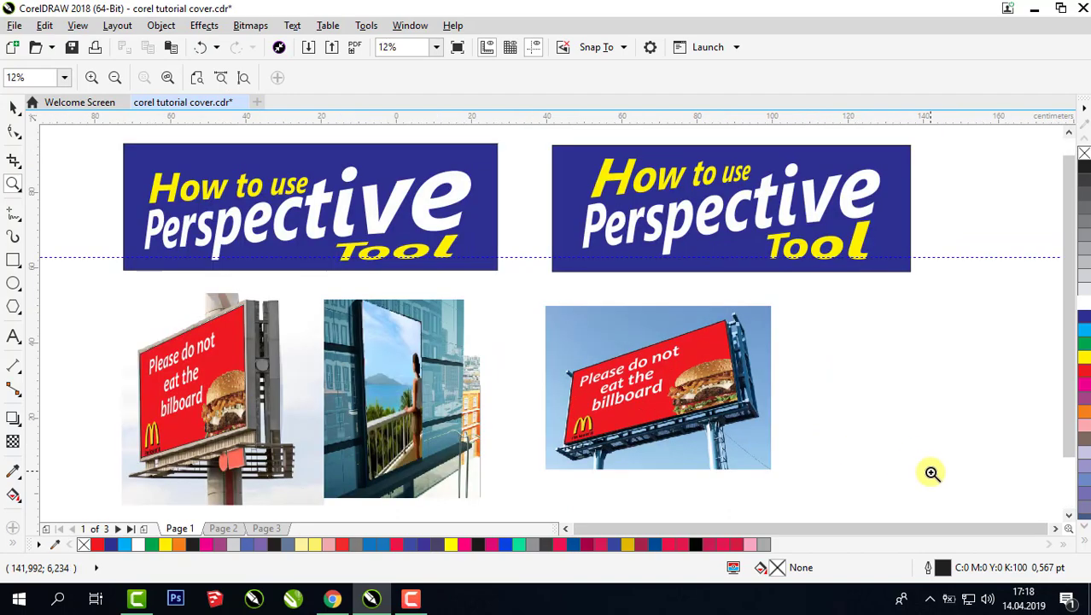
{"action": "left_click", "coordinate": [14, 108]}
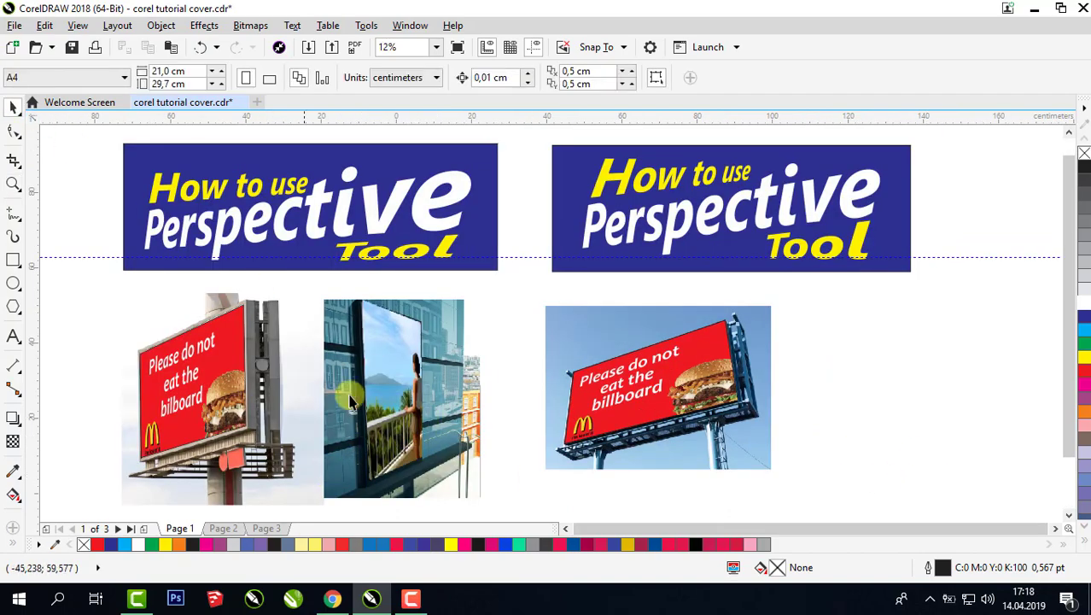
Switch to Chrome and search Google Images for "building advertisement".
{"action": "left_click", "coordinate": [332, 599]}
{"action": "scroll", "coordinate": [615, 324], "scroll_direction": "up", "scroll_amount": 3}
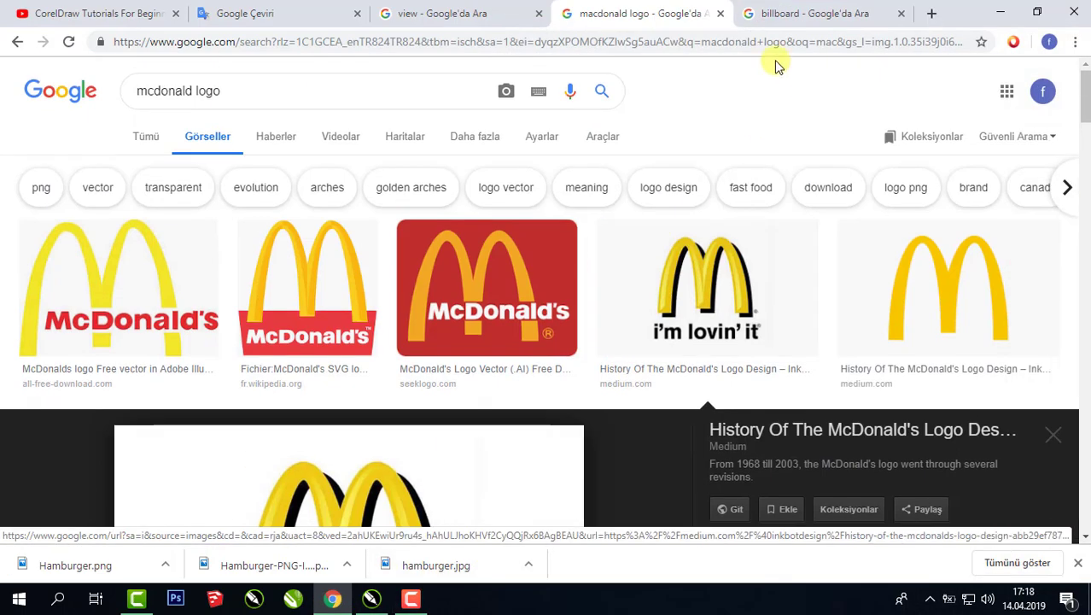
{"action": "triple_click", "coordinate": [247, 96]}
{"action": "type", "text": "b"}
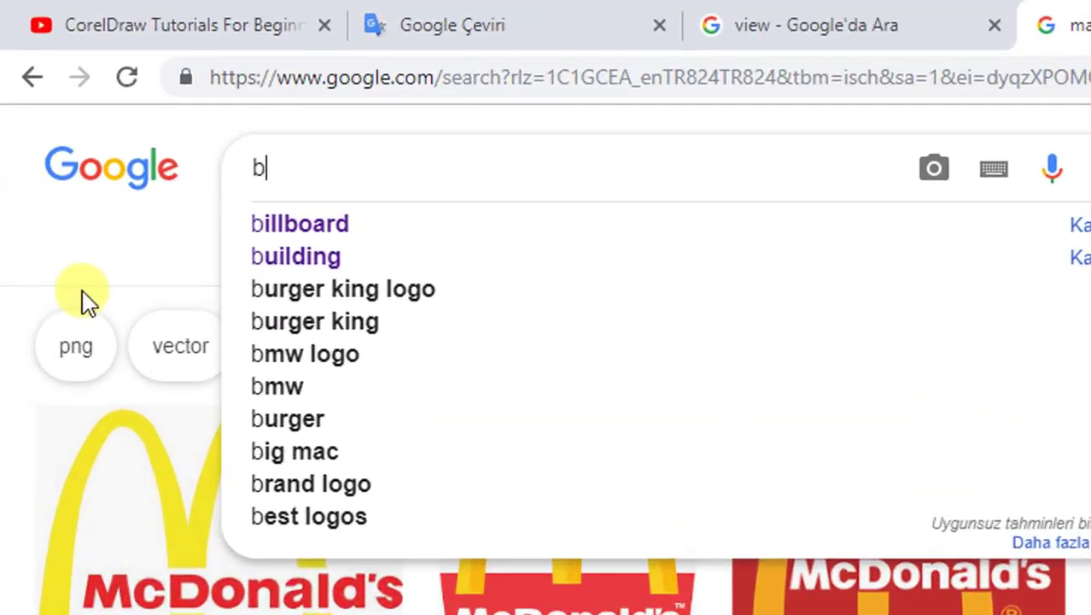
{"action": "left_click", "coordinate": [309, 258]}
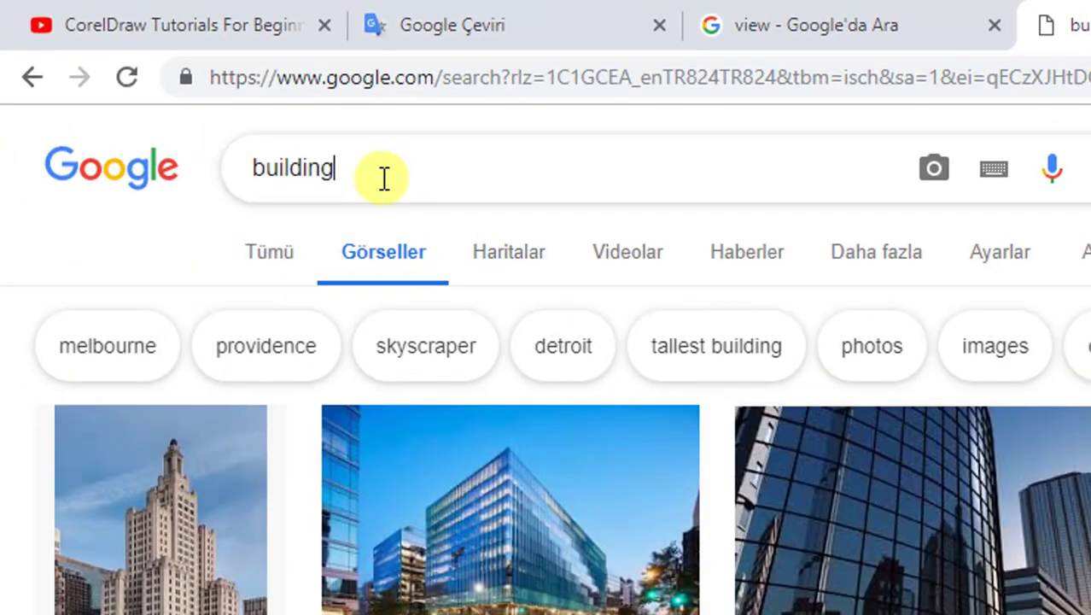
{"action": "left_click", "coordinate": [383, 173]}
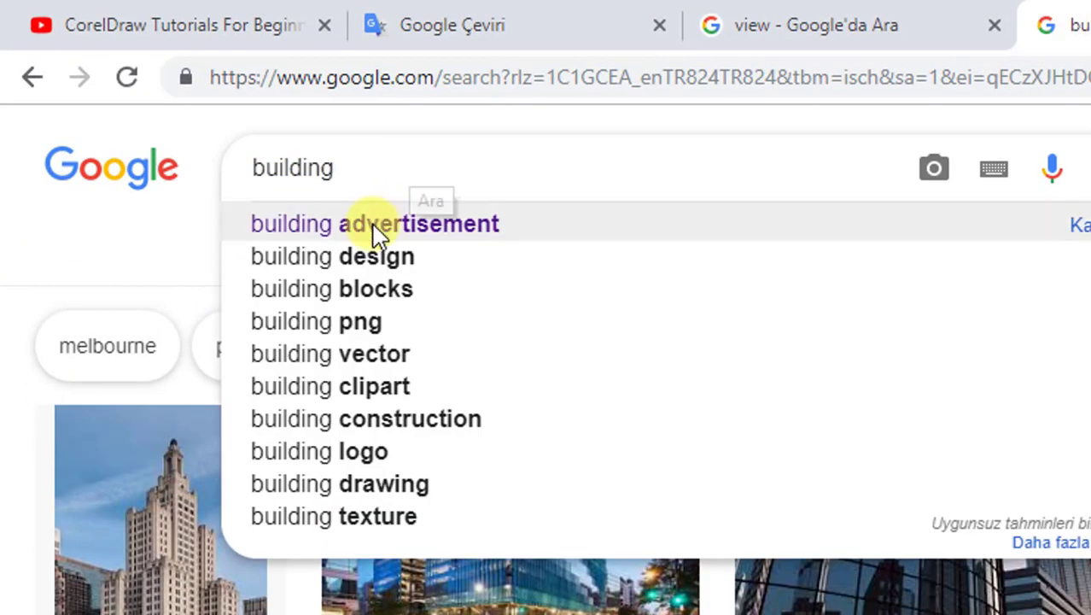
{"action": "left_click", "coordinate": [380, 223]}
Open the 1000 × 750 MockupWorld building billboard mockup with the red poster from the results and copy the image.
{"action": "scroll", "coordinate": [762, 390], "scroll_direction": "down", "scroll_amount": 5}
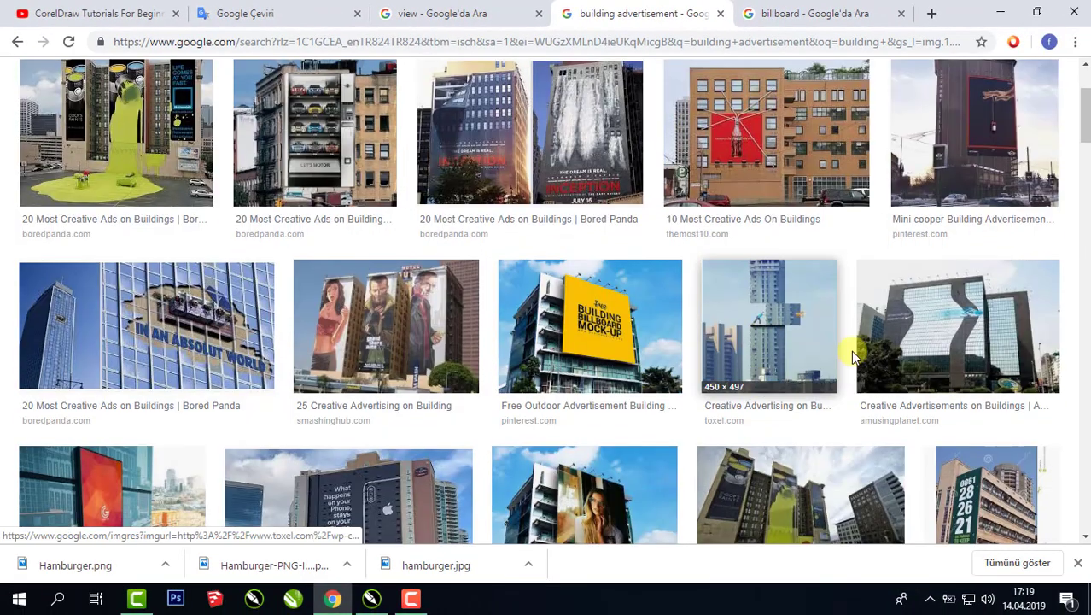
{"action": "scroll", "coordinate": [611, 320], "scroll_direction": "down", "scroll_amount": 4}
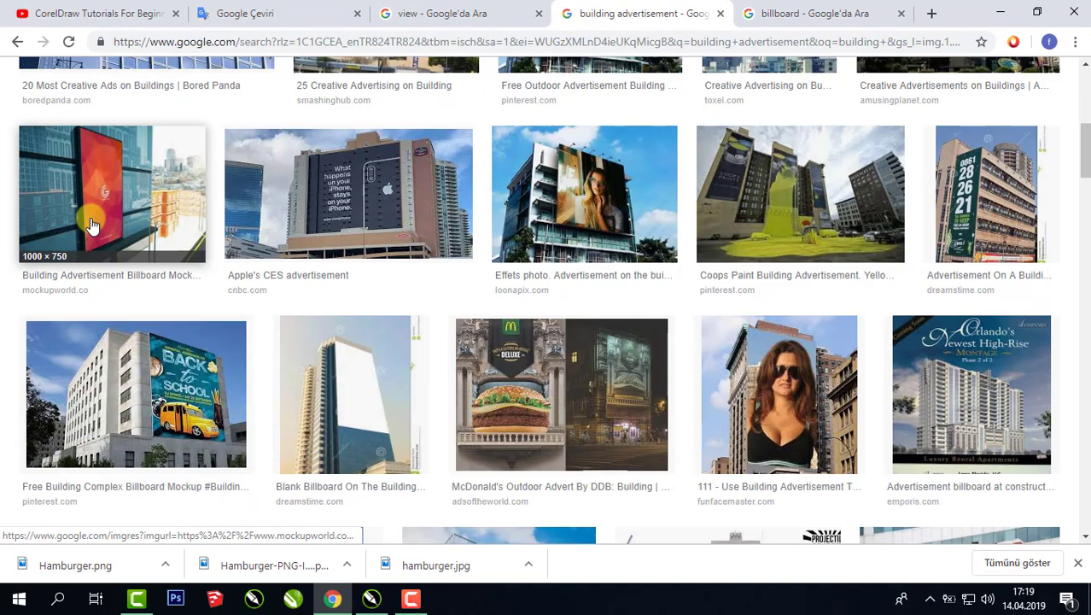
{"action": "left_click", "coordinate": [95, 195]}
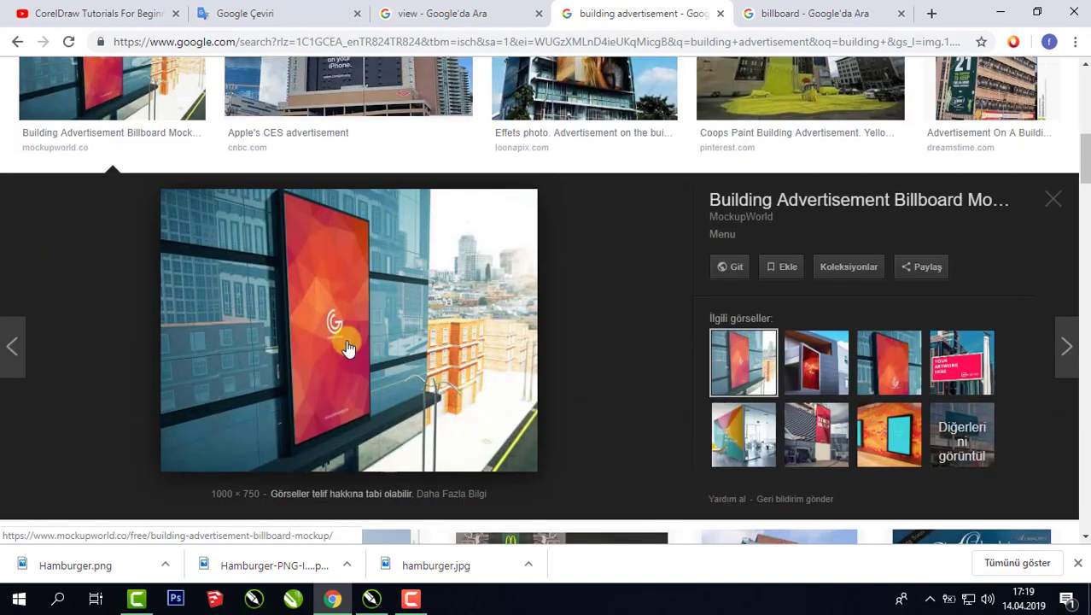
{"action": "right_click", "coordinate": [326, 333]}
{"action": "left_click", "coordinate": [419, 495]}
Switch to CorelDRAW, paste the copied mockup and place it to the right of the finished billboard photo.
{"action": "left_click", "coordinate": [372, 599]}
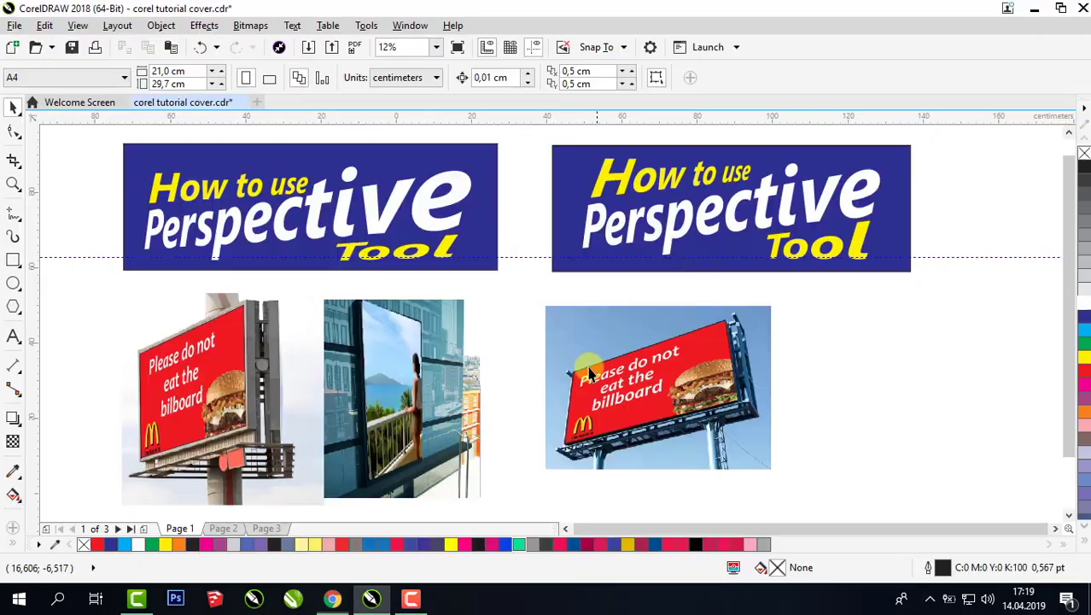
{"action": "left_click", "coordinate": [171, 48]}
{"action": "left_click_drag", "start_coordinate": [418, 427], "coordinate": [827, 362]}
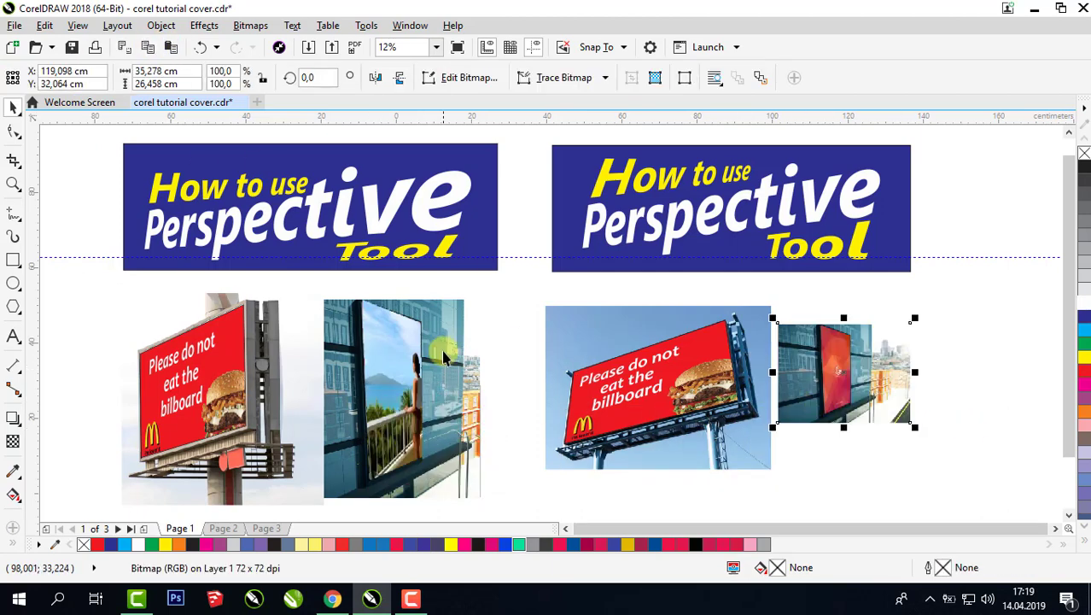
Trim the mockup bitmap with the Shape tool, cutting a strip off its left side and about 10.5 cm off its right side.
{"action": "left_click", "coordinate": [13, 129]}
{"action": "scroll", "coordinate": [962, 429], "scroll_direction": "up", "scroll_amount": 3}
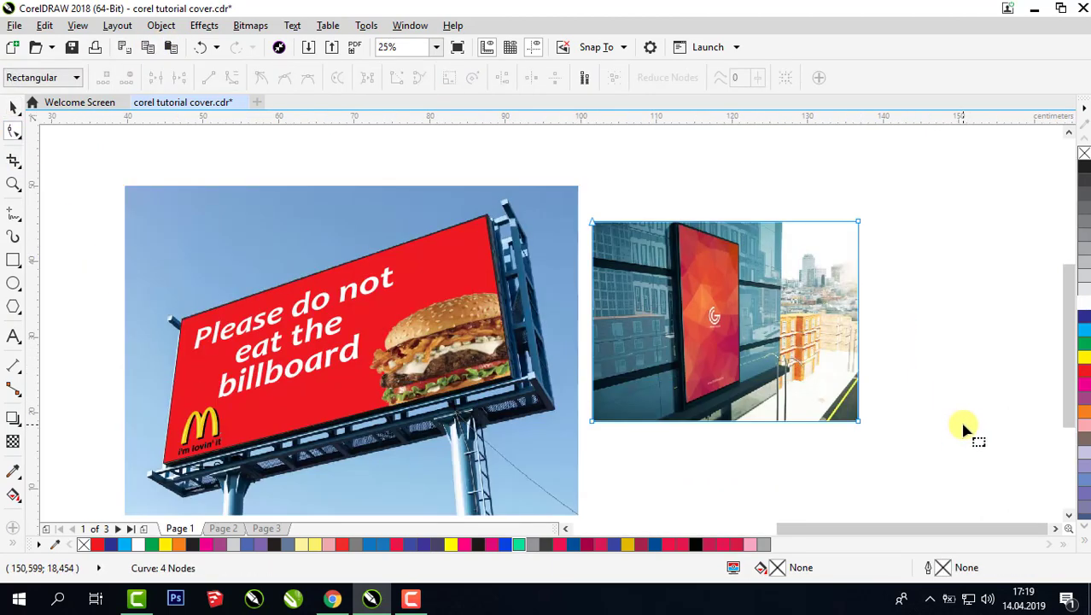
{"action": "left_click_drag", "start_coordinate": [583, 213], "coordinate": [645, 423]}
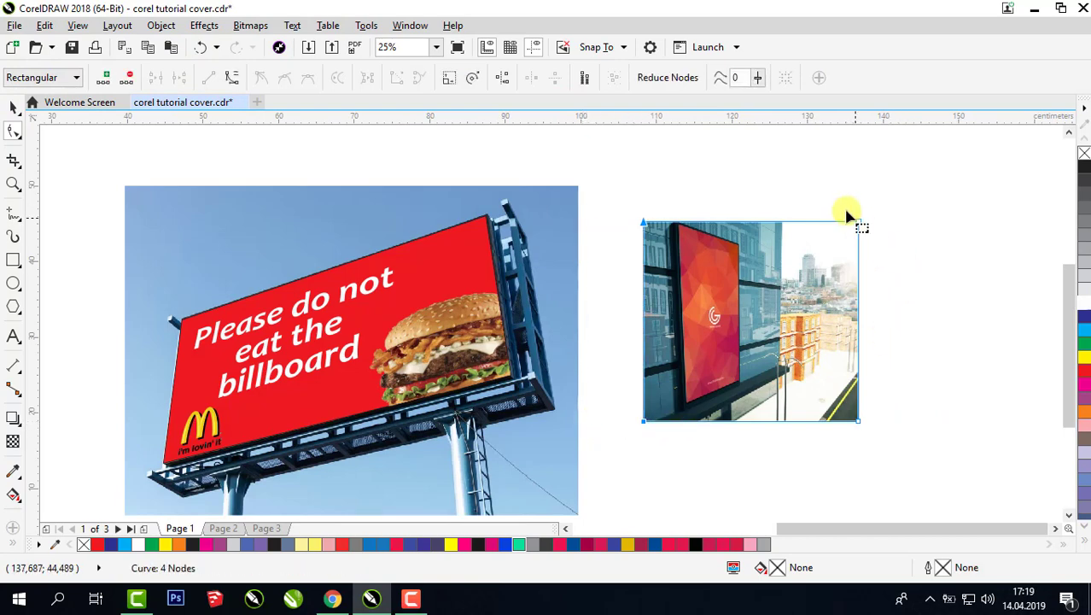
{"action": "left_click_drag", "start_coordinate": [854, 421], "coordinate": [784, 428]}
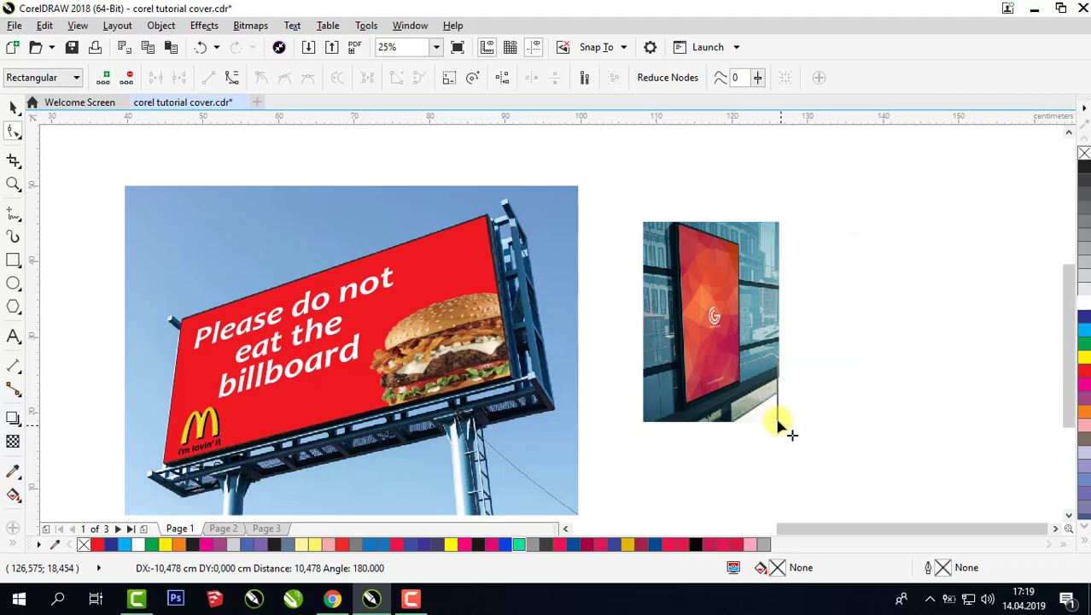
Enlarge the trimmed mockup bitmap to the billboard photo's height and place it directly beside that photo.
{"action": "left_click", "coordinate": [13, 107]}
{"action": "scroll", "coordinate": [257, 234], "scroll_direction": "down", "scroll_amount": 2}
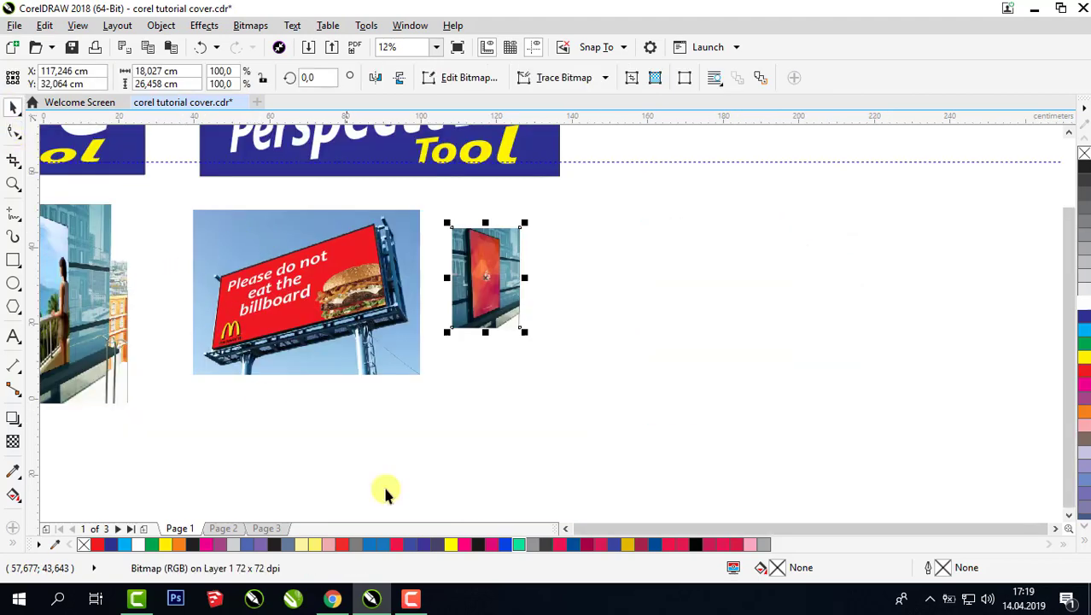
{"action": "left_click", "coordinate": [570, 521]}
{"action": "left_click", "coordinate": [568, 527]}
{"action": "left_click", "coordinate": [567, 527]}
{"action": "left_click", "coordinate": [568, 528]}
{"action": "left_click", "coordinate": [790, 300]}
{"action": "left_click_drag", "start_coordinate": [751, 334], "coordinate": [720, 382]}
{"action": "left_click_drag", "start_coordinate": [832, 228], "coordinate": [850, 210]}
{"action": "left_click_drag", "start_coordinate": [804, 251], "coordinate": [806, 253]}
{"action": "left_click", "coordinate": [867, 300]}
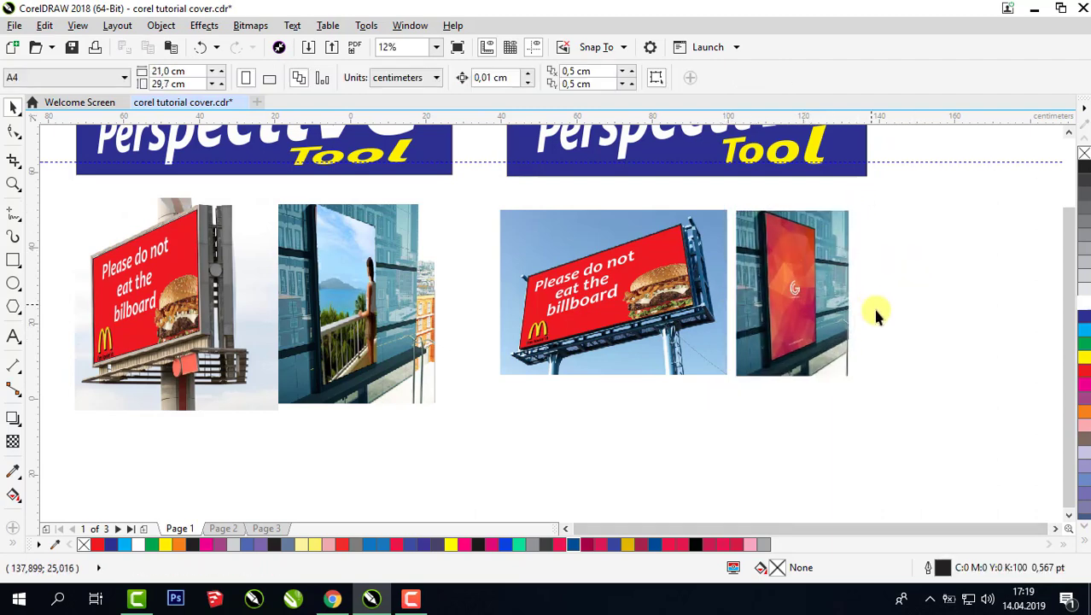
Switch to Chrome and replace the Google Images search with "view".
{"action": "left_click", "coordinate": [332, 599]}
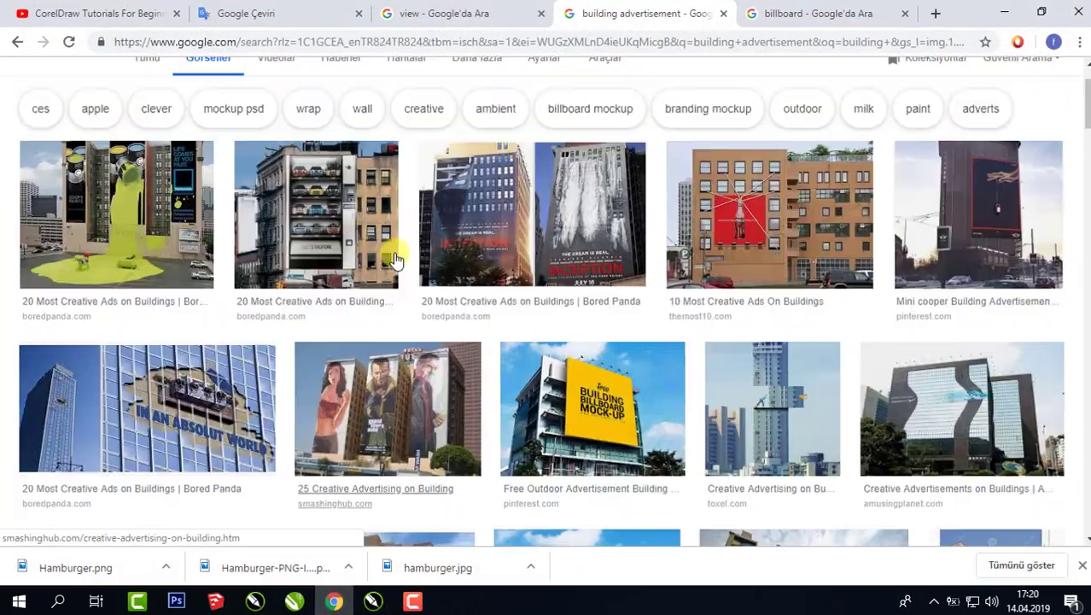
{"action": "left_click_drag", "start_coordinate": [317, 97], "coordinate": [106, 90]}
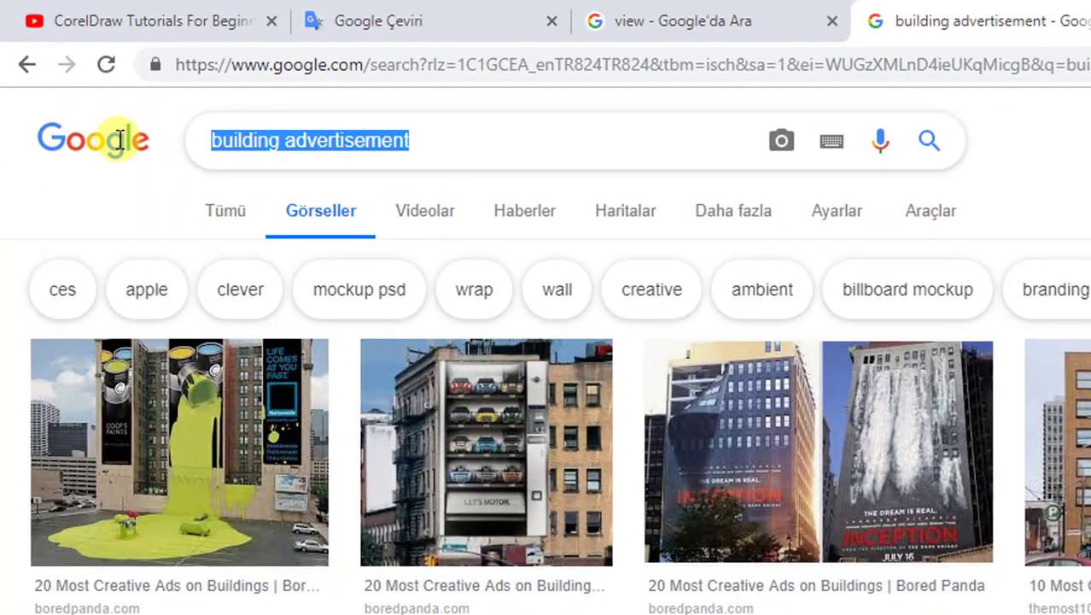
{"action": "type", "text": "v"}
{"action": "left_click", "coordinate": [230, 187]}
Open the 480 × 600 Reef View Hotel photo of a woman on a balcony from the results and copy the image.
{"action": "scroll", "coordinate": [494, 317], "scroll_direction": "down", "scroll_amount": 10}
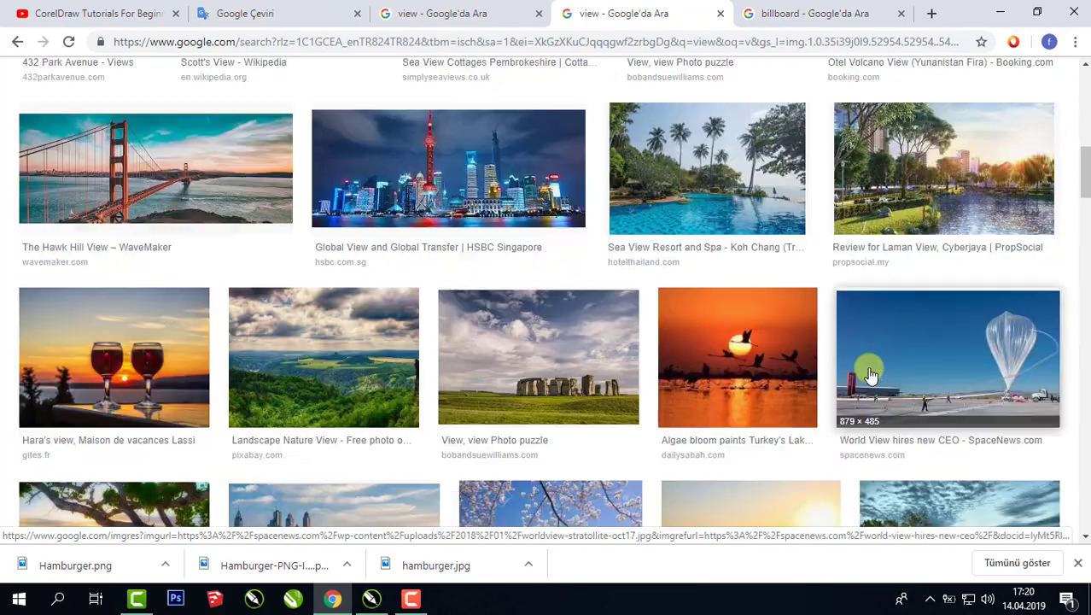
{"action": "scroll", "coordinate": [871, 375], "scroll_direction": "down", "scroll_amount": 10}
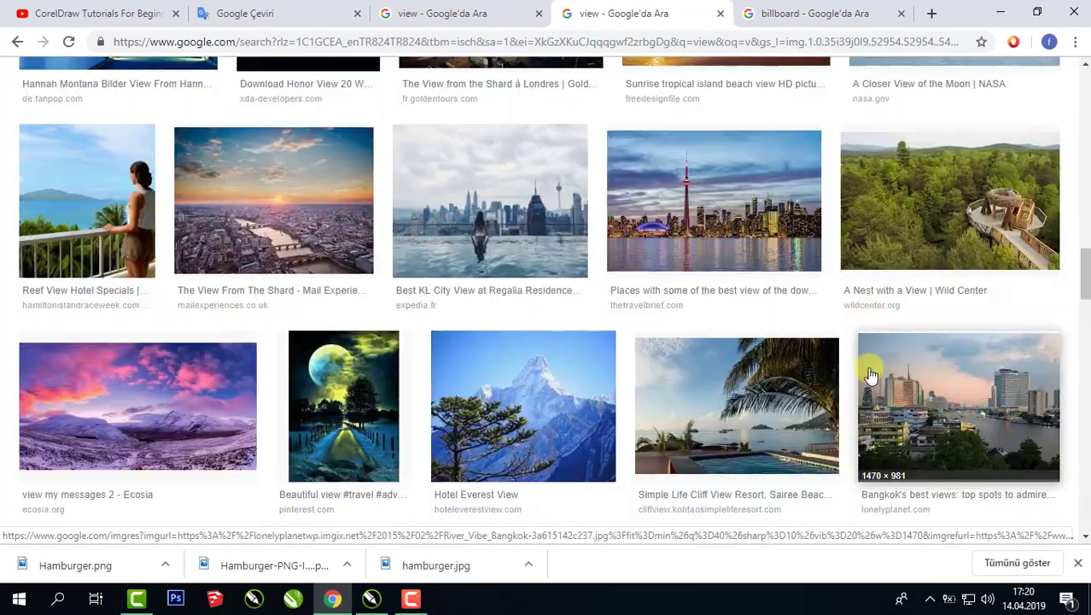
{"action": "left_click", "coordinate": [88, 209]}
{"action": "right_click", "coordinate": [361, 236]}
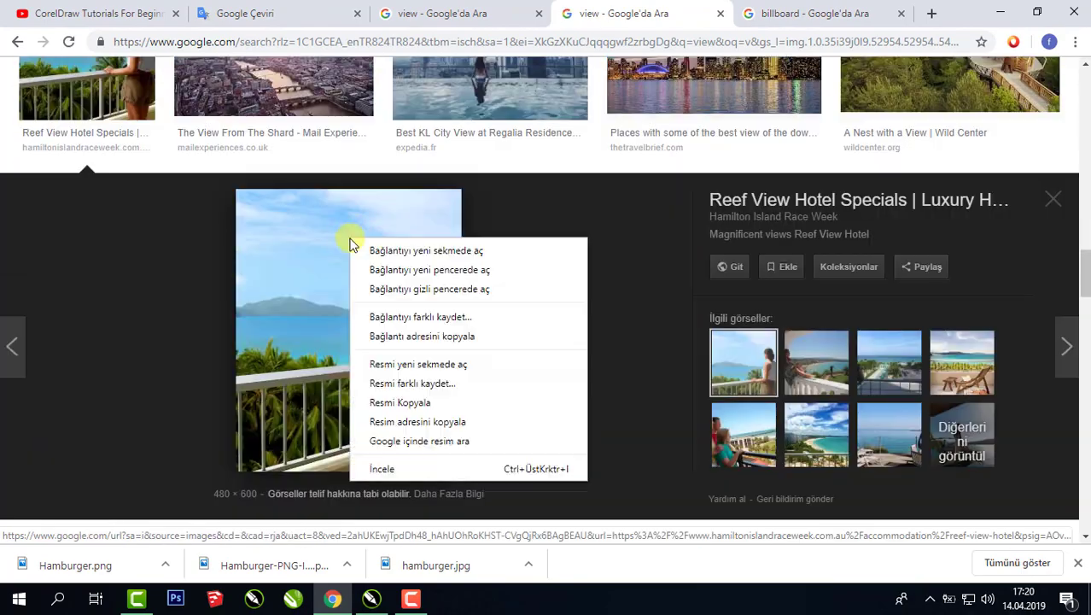
{"action": "left_click", "coordinate": [437, 404]}
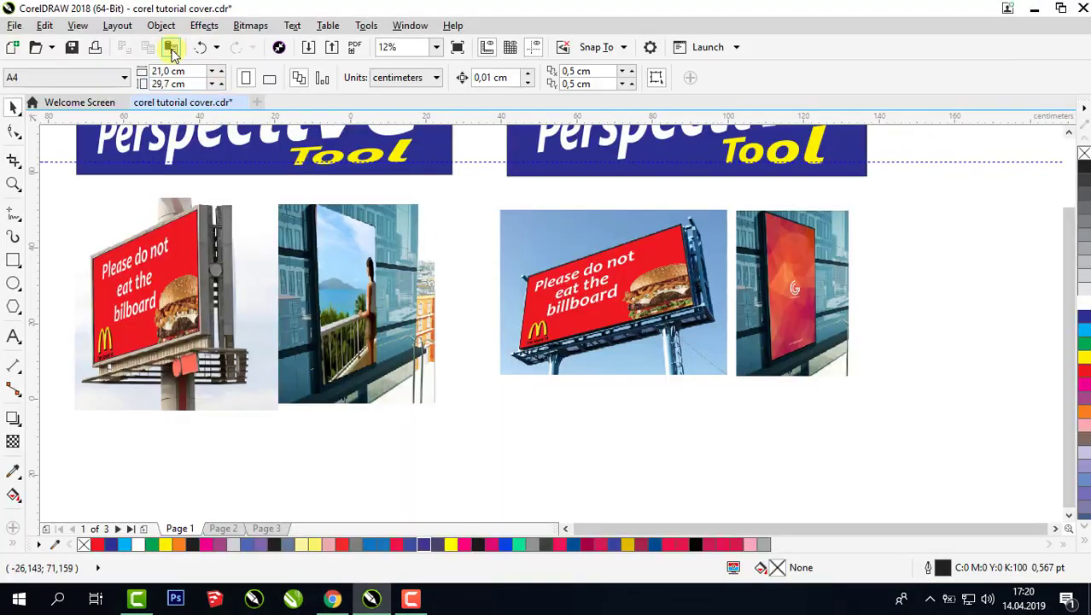
Switch to CorelDRAW, paste the copied balcony photo and place it at the right edge of the enlarged mockup.
{"action": "left_click", "coordinate": [170, 47]}
{"action": "left_click_drag", "start_coordinate": [394, 350], "coordinate": [899, 290]}
{"action": "scroll", "coordinate": [1033, 253], "scroll_direction": "up", "scroll_amount": 1}
{"action": "scroll", "coordinate": [1032, 254], "scroll_direction": "up", "scroll_amount": 1}
{"action": "left_click_drag", "start_coordinate": [784, 341], "coordinate": [745, 328]}
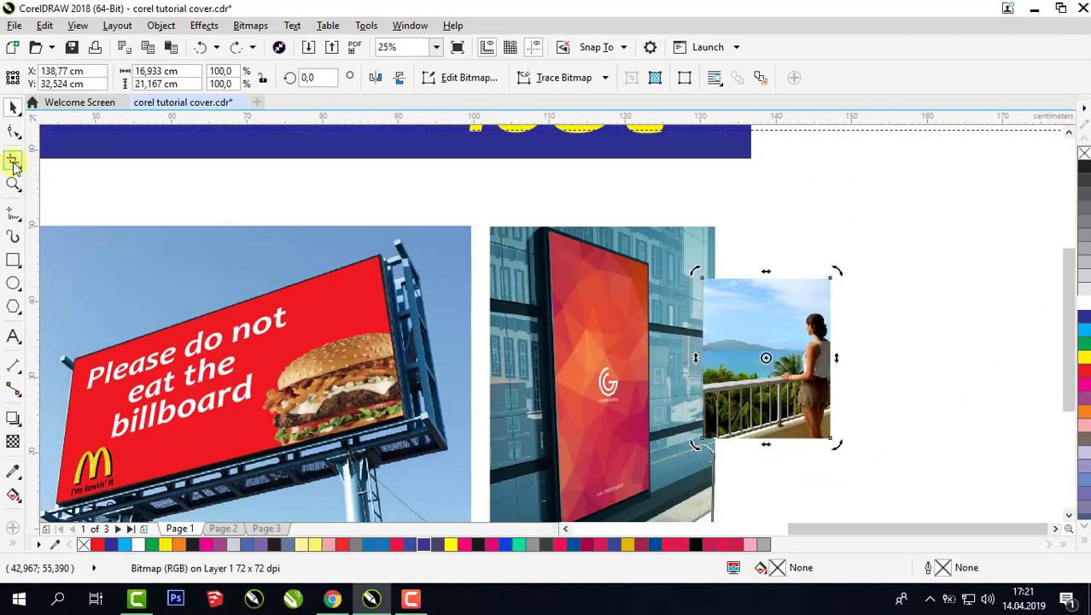
Crop the balcony photo to about 12.4 × 20.4 cm, cutting a strip off its left side and a sliver off its top.
{"action": "left_click", "coordinate": [13, 162]}
{"action": "left_click", "coordinate": [102, 162]}
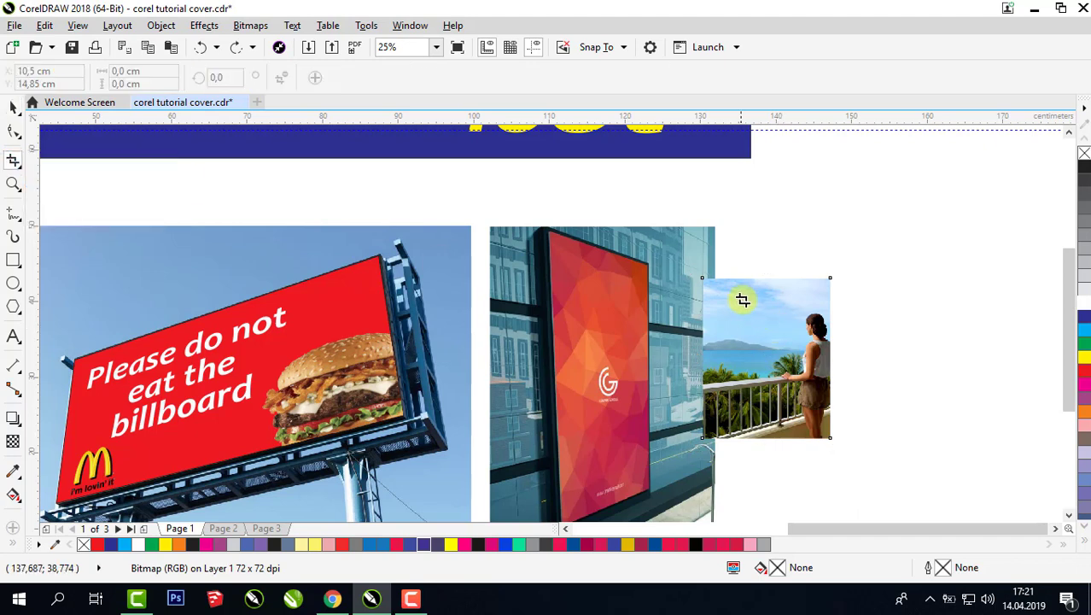
{"action": "left_click_drag", "start_coordinate": [737, 284], "coordinate": [828, 437]}
{"action": "double_click", "coordinate": [791, 341]}
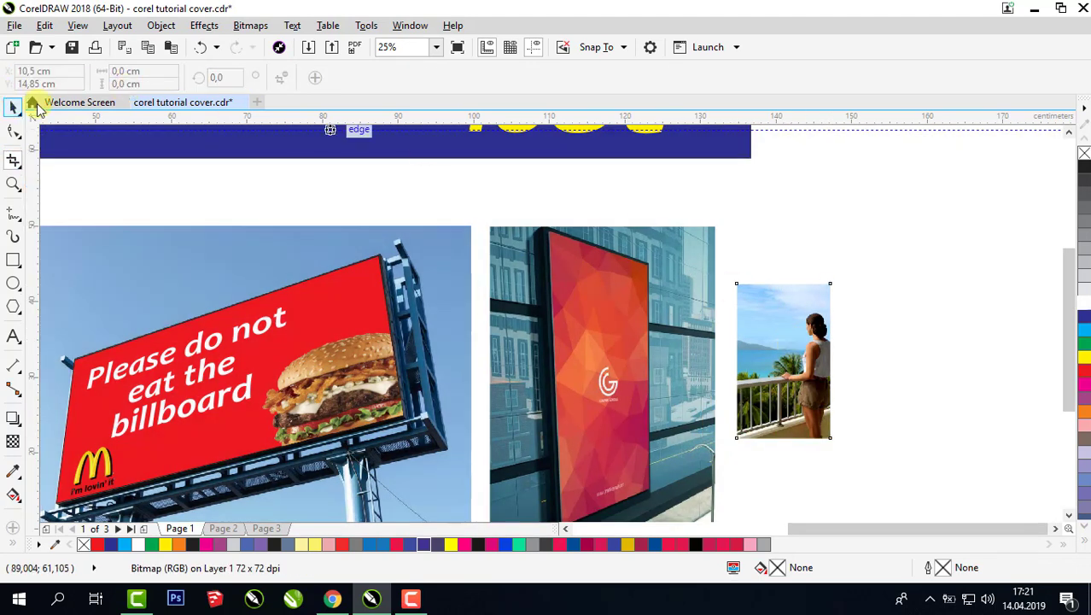
Move the cropped balcony photo over the mockup's red poster and apply Add Perspective to it.
{"action": "left_click", "coordinate": [14, 107]}
{"action": "left_click_drag", "start_coordinate": [792, 334], "coordinate": [608, 318]}
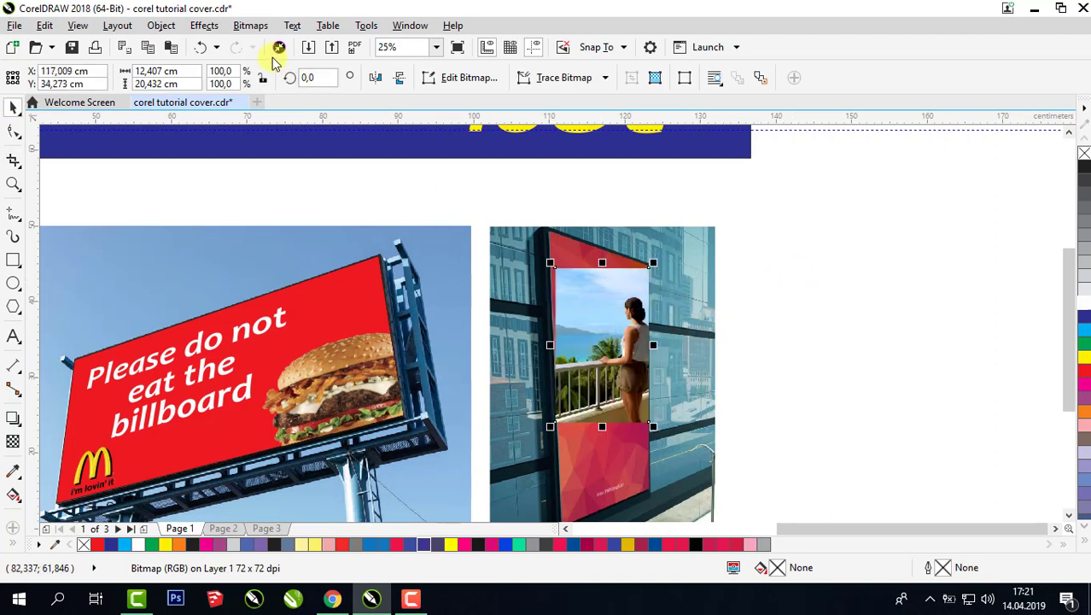
{"action": "left_click", "coordinate": [217, 30]}
{"action": "left_click", "coordinate": [244, 269]}
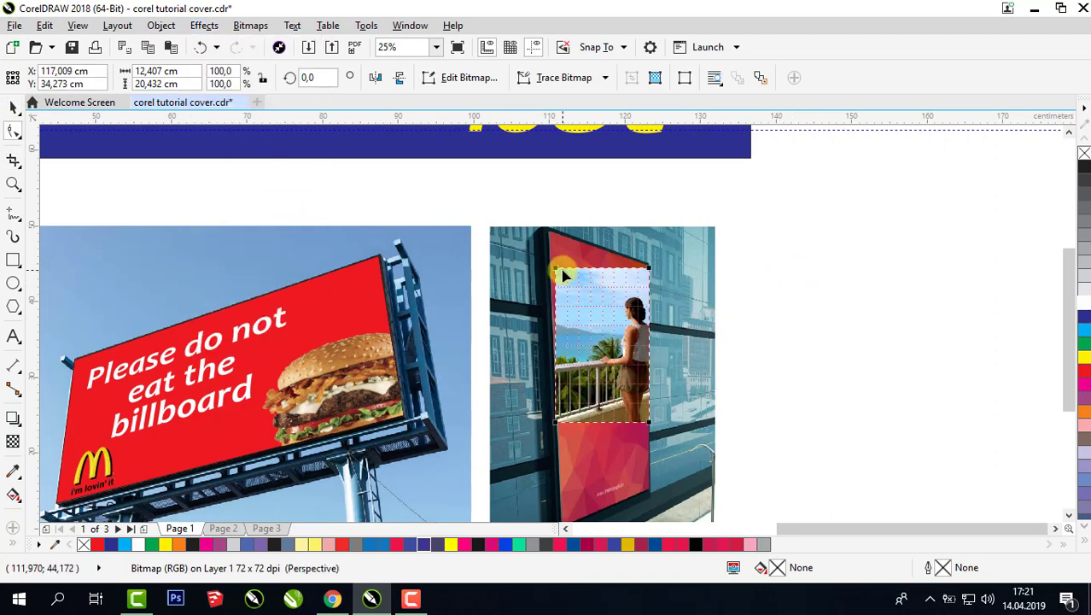
Pull the balcony photo's four perspective corners onto the corners of the mockup's poster and deselect it.
{"action": "left_click_drag", "start_coordinate": [557, 270], "coordinate": [551, 232]}
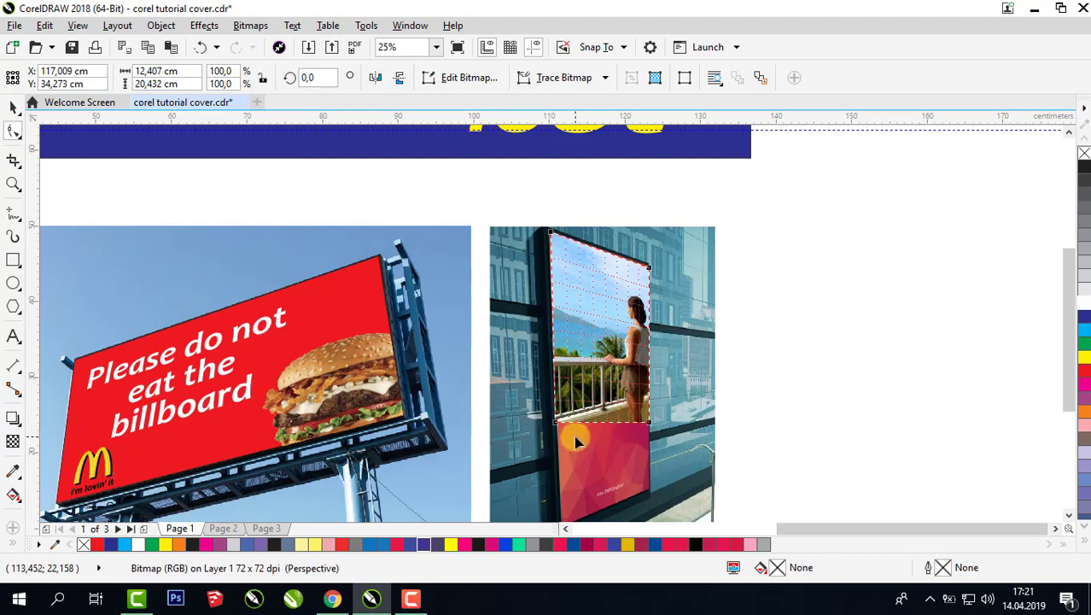
{"action": "left_click_drag", "start_coordinate": [556, 424], "coordinate": [562, 469]}
{"action": "left_click_drag", "start_coordinate": [649, 373], "coordinate": [650, 434]}
{"action": "left_click_drag", "start_coordinate": [649, 213], "coordinate": [648, 210]}
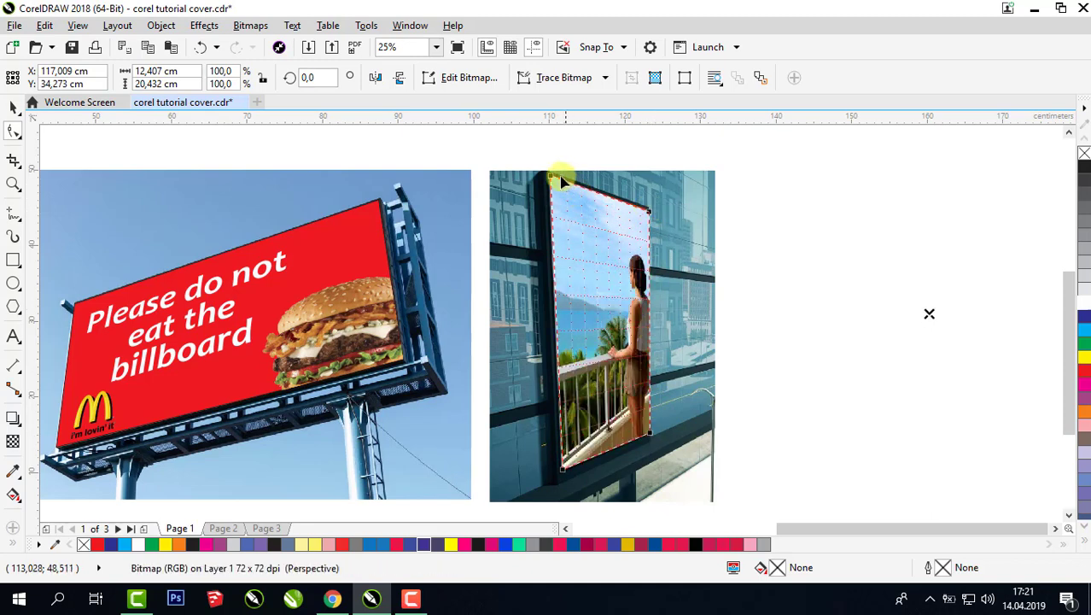
{"action": "key", "text": "space"}
{"action": "left_click", "coordinate": [808, 238]}
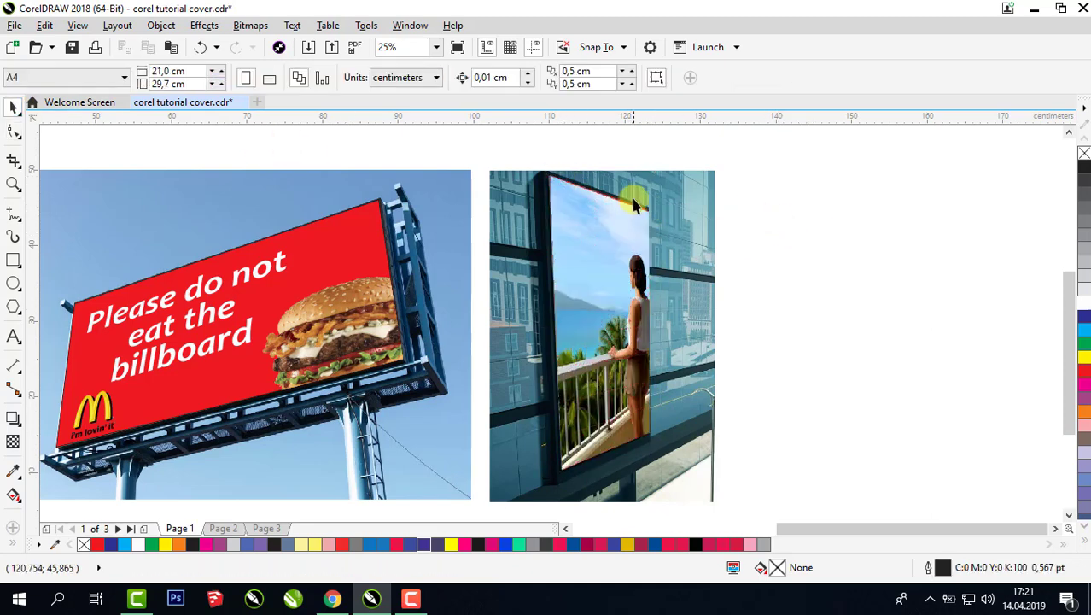
Refine the balcony photo's two upper perspective corners so they cover the red poster strip along the frame.
{"action": "scroll", "coordinate": [649, 209], "scroll_direction": "up", "scroll_amount": 4}
{"action": "left_click", "coordinate": [810, 181]}
{"action": "scroll", "coordinate": [1067, 133], "scroll_direction": "up", "scroll_amount": 4}
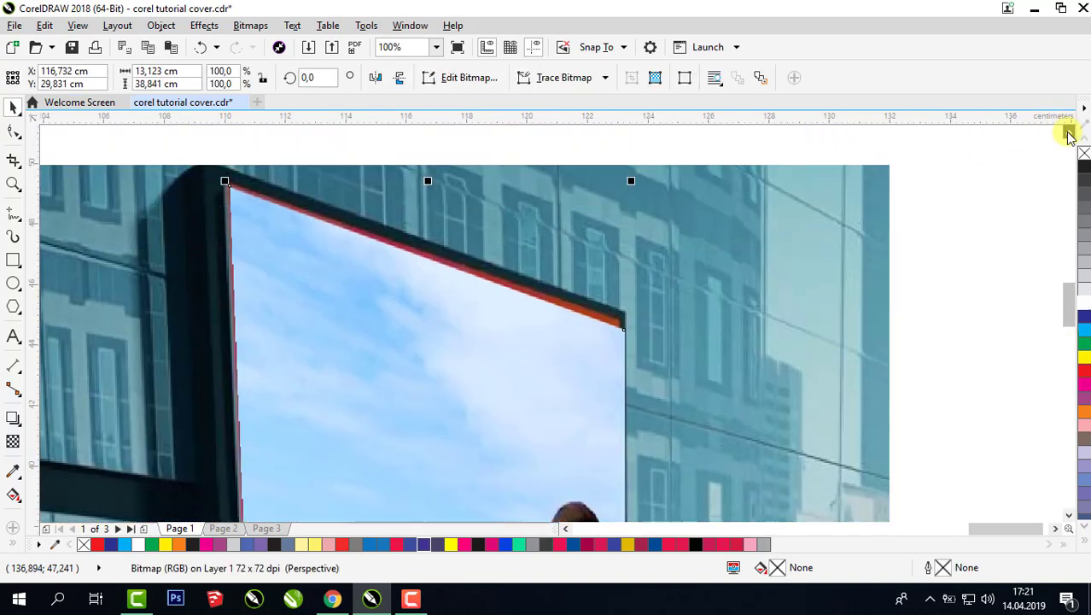
{"action": "left_click", "coordinate": [204, 26]}
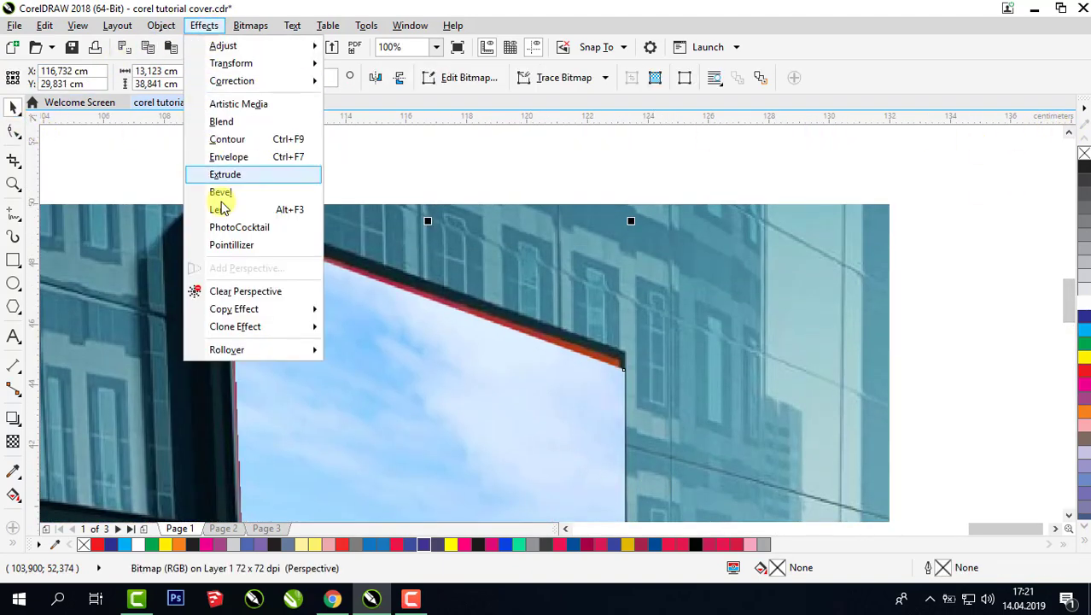
{"action": "left_click", "coordinate": [354, 295]}
{"action": "double_click", "coordinate": [354, 296]}
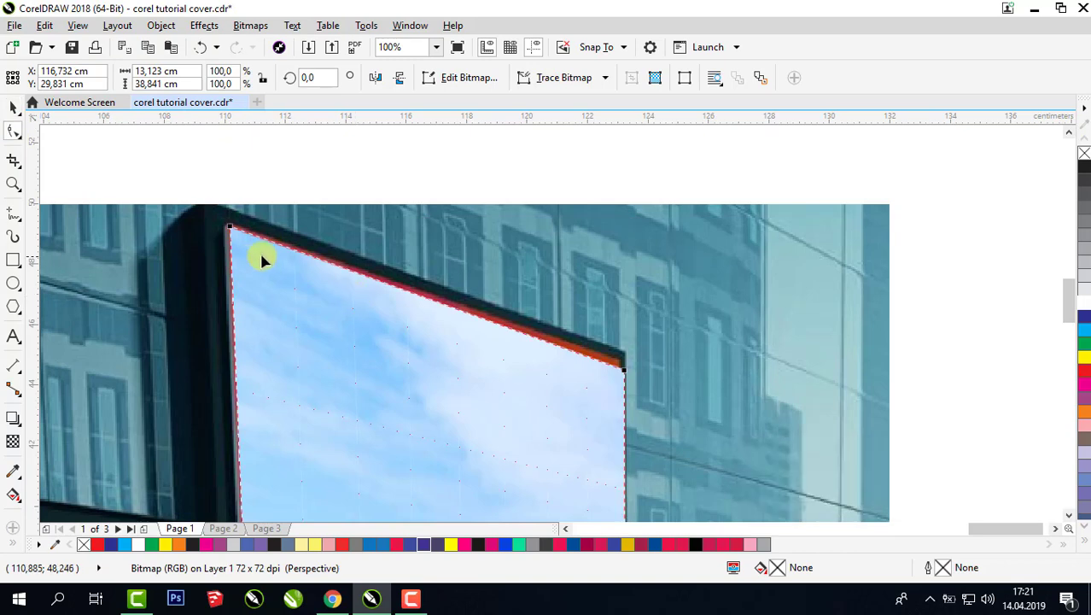
{"action": "left_click_drag", "start_coordinate": [229, 227], "coordinate": [226, 220]}
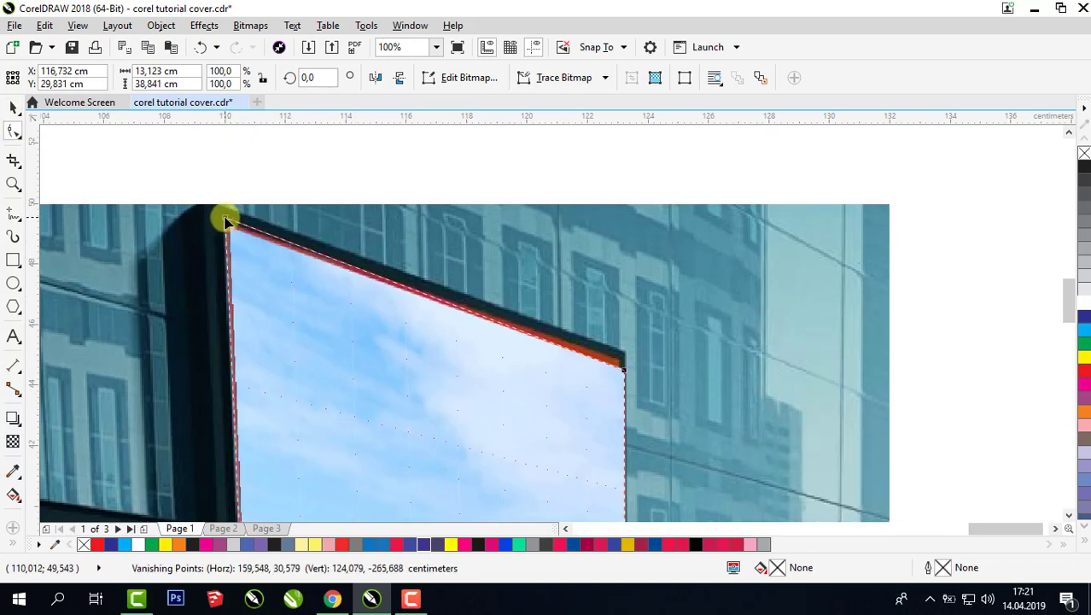
{"action": "left_click_drag", "start_coordinate": [628, 368], "coordinate": [621, 359]}
{"action": "scroll", "coordinate": [571, 426], "scroll_direction": "down", "scroll_amount": 2}
{"action": "left_click_drag", "start_coordinate": [1070, 286], "coordinate": [1052, 371]}
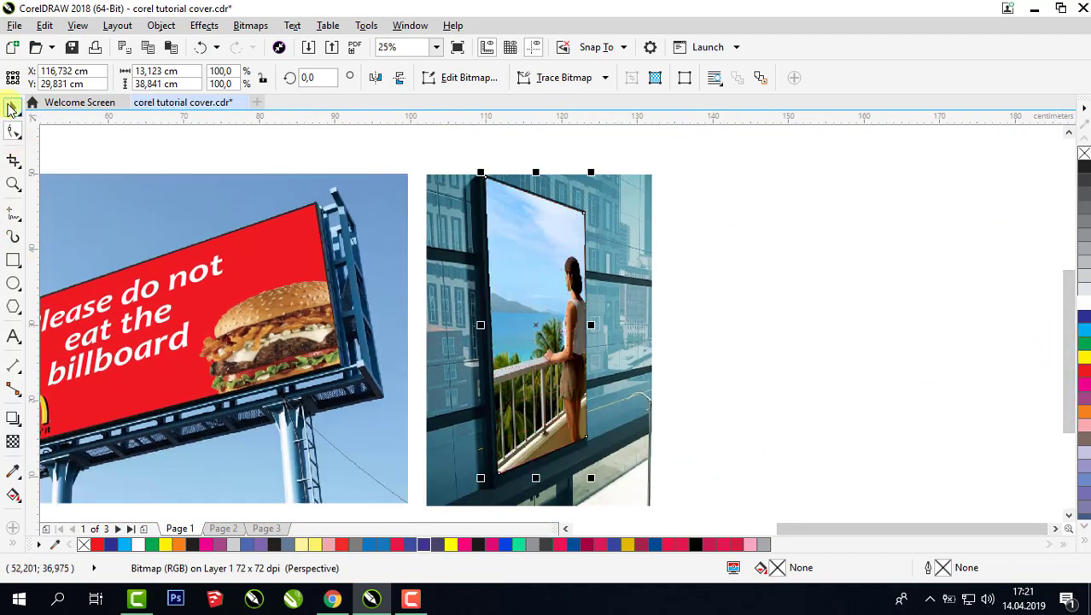
{"action": "left_click", "coordinate": [10, 106]}
Frame both title banners and all the billboard mockups in the view for comparison.
{"action": "scroll", "coordinate": [150, 347], "scroll_direction": "down", "scroll_amount": 2}
{"action": "left_click", "coordinate": [566, 529]}
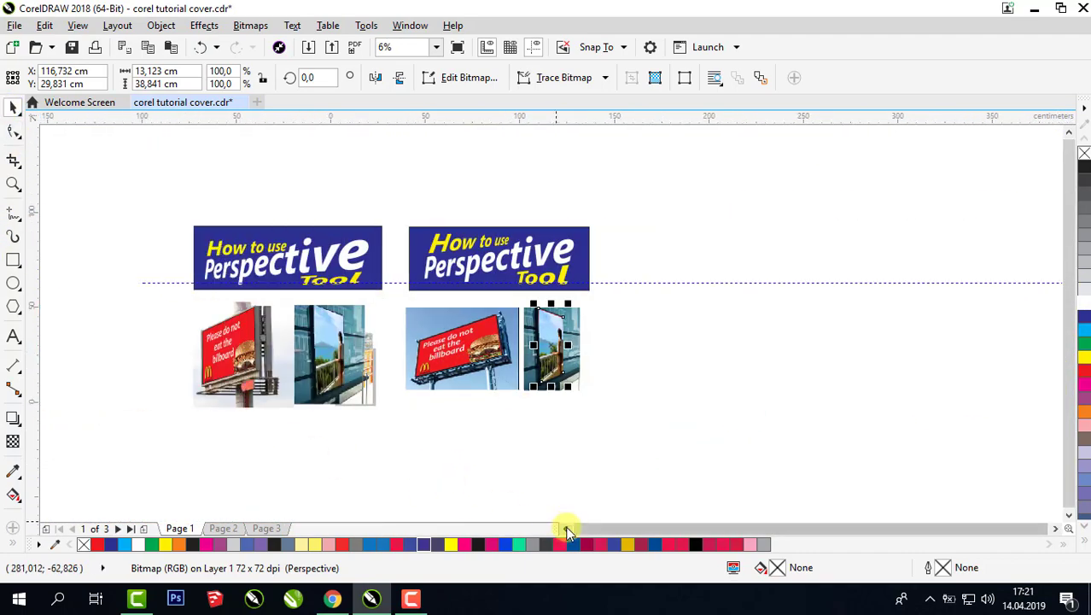
{"action": "left_click", "coordinate": [13, 183]}
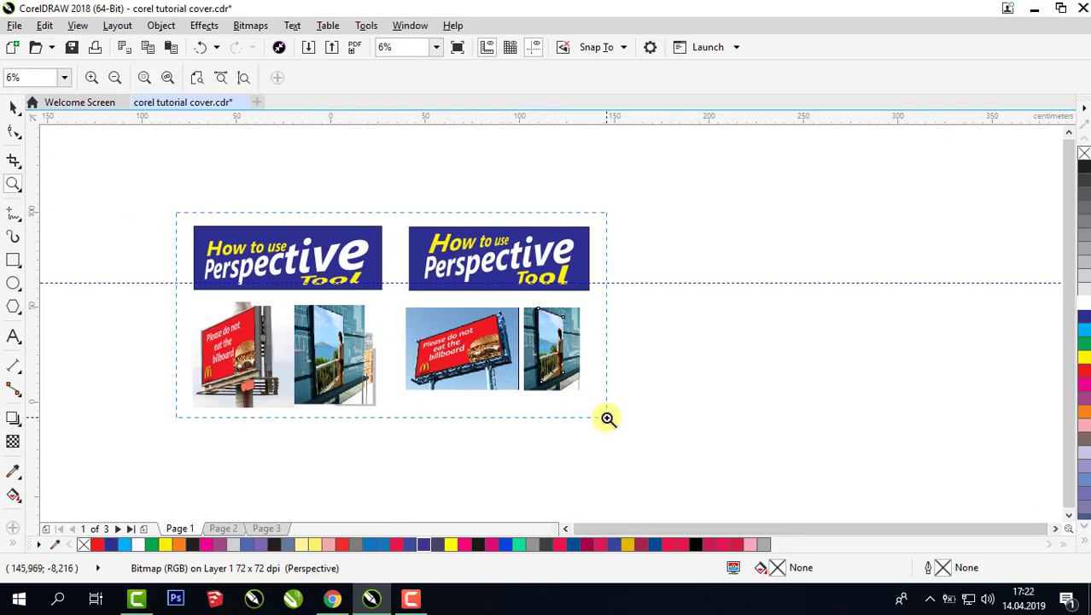
{"action": "left_click", "coordinate": [609, 416]}
{"action": "key", "text": "space"}
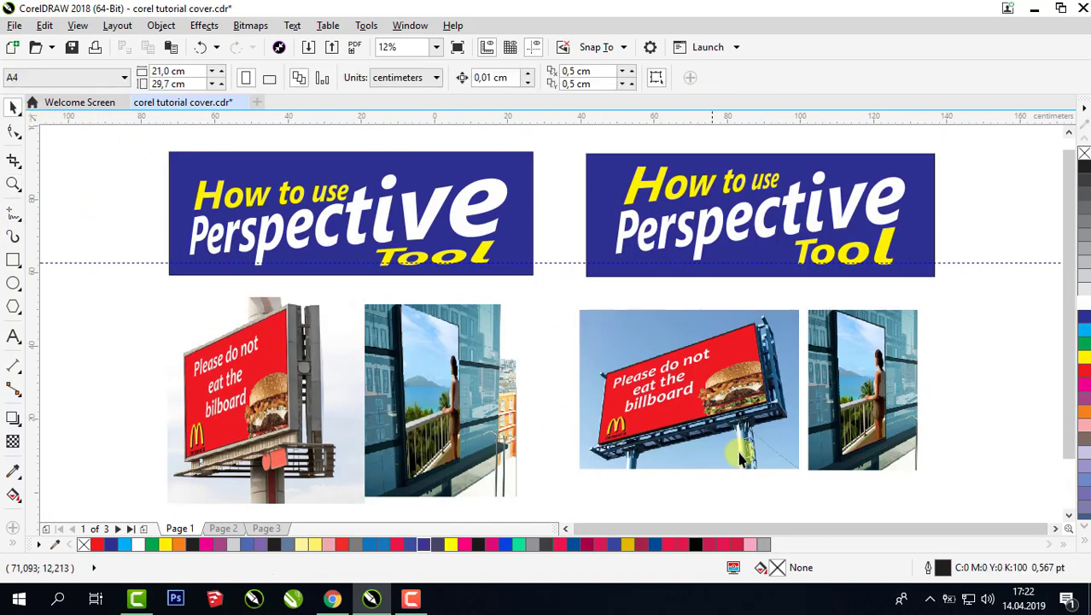
Clear the perspective from the words "Perspective" and "How to use" in the right-hand banner.
{"action": "left_click", "coordinate": [672, 232]}
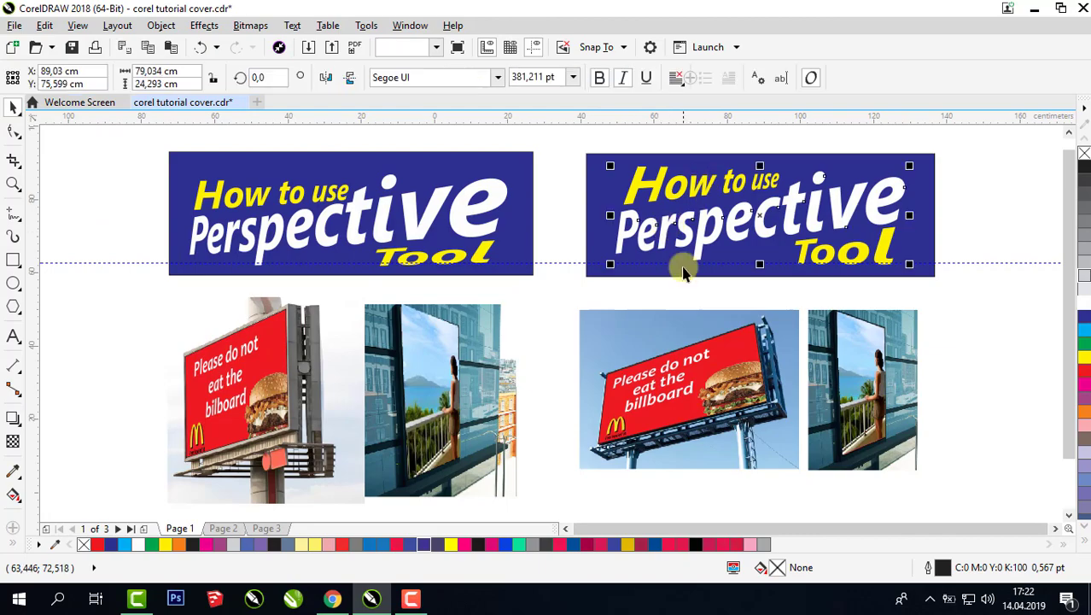
{"action": "left_click", "coordinate": [161, 25]}
{"action": "mouse_move", "coordinate": [209, 30]}
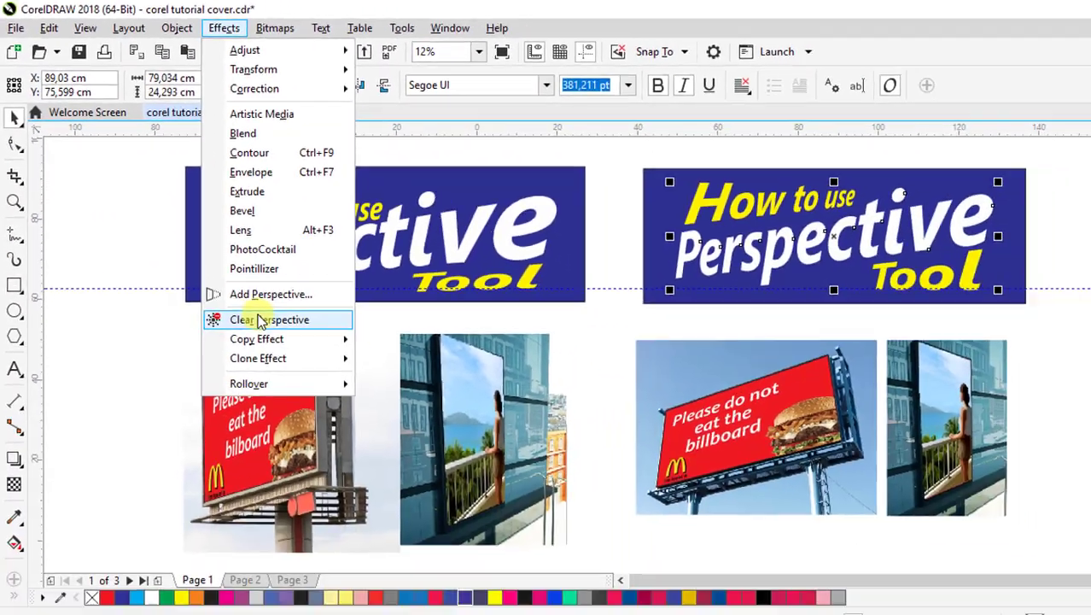
{"action": "left_click", "coordinate": [261, 321]}
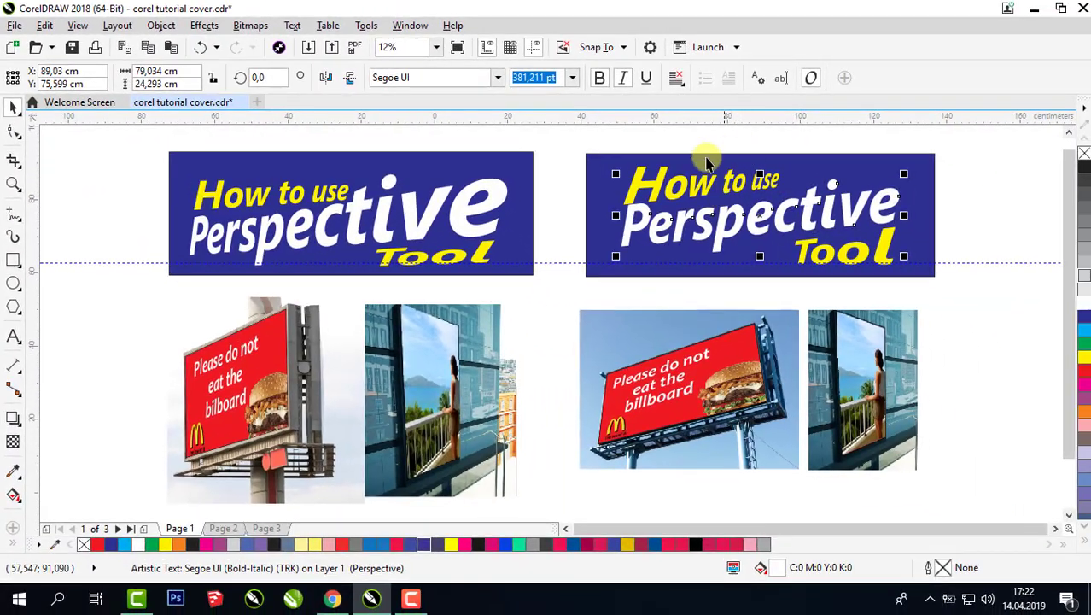
{"action": "left_click", "coordinate": [777, 184]}
{"action": "left_click", "coordinate": [204, 26]}
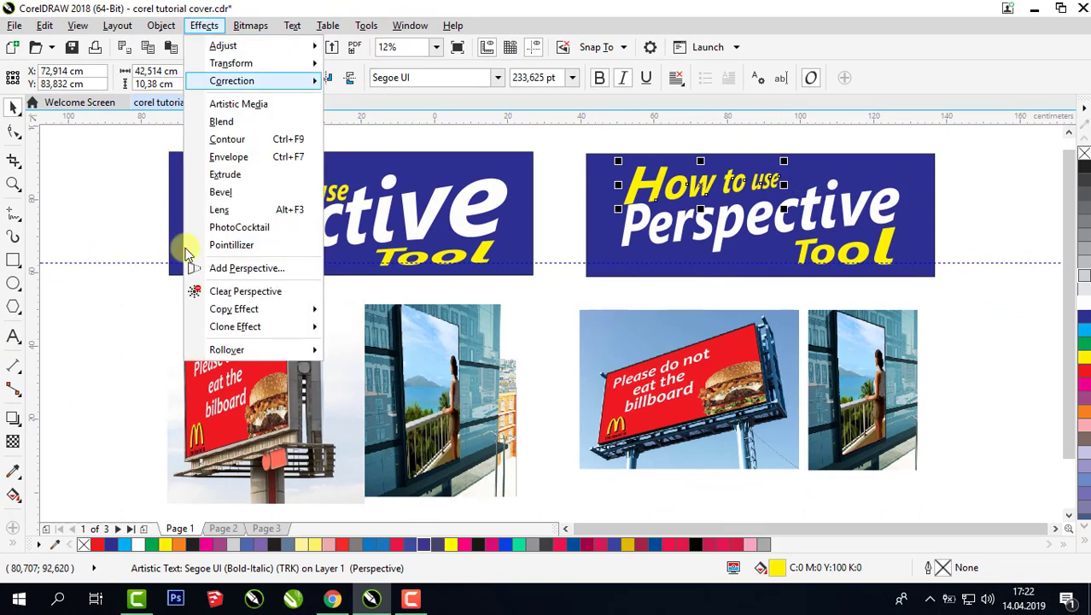
{"action": "left_click", "coordinate": [227, 290]}
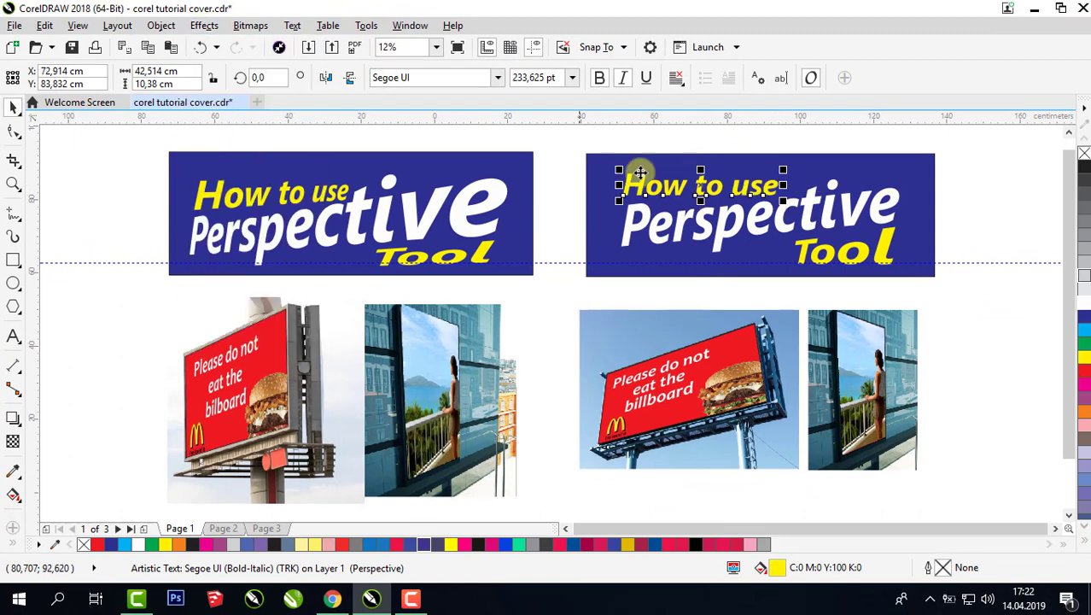
Undo both perspective removals on the banner text and deselect everything.
{"action": "left_click", "coordinate": [201, 47]}
{"action": "left_click", "coordinate": [201, 47]}
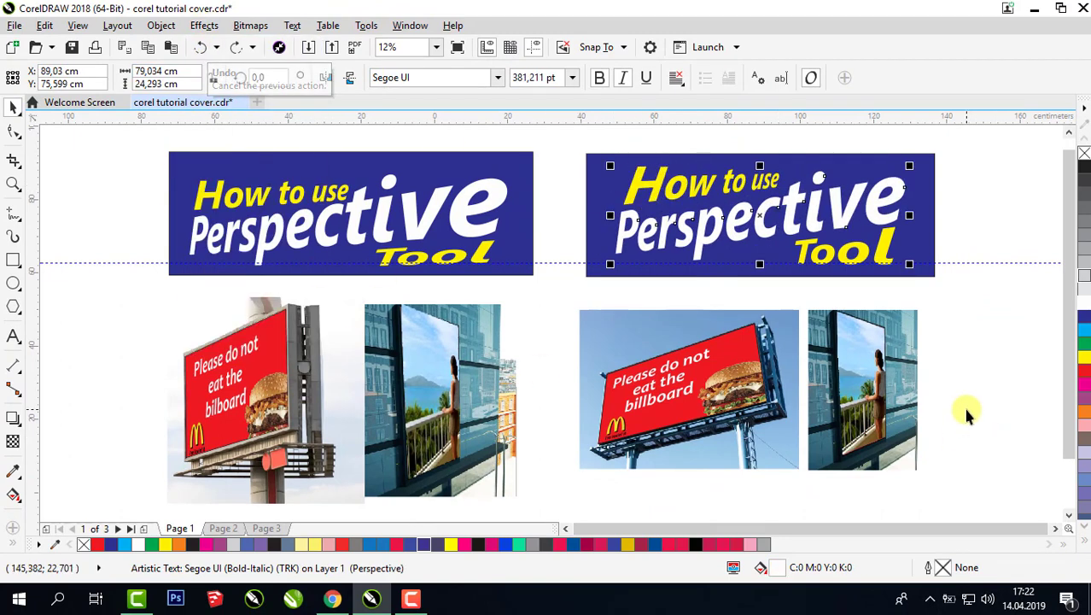
{"action": "left_click", "coordinate": [965, 409]}
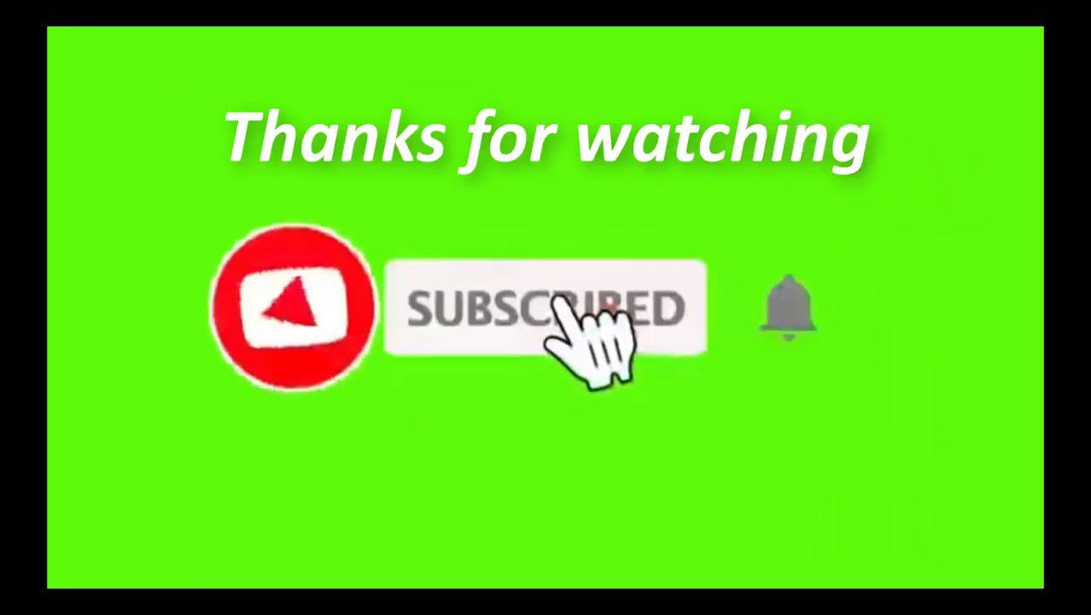